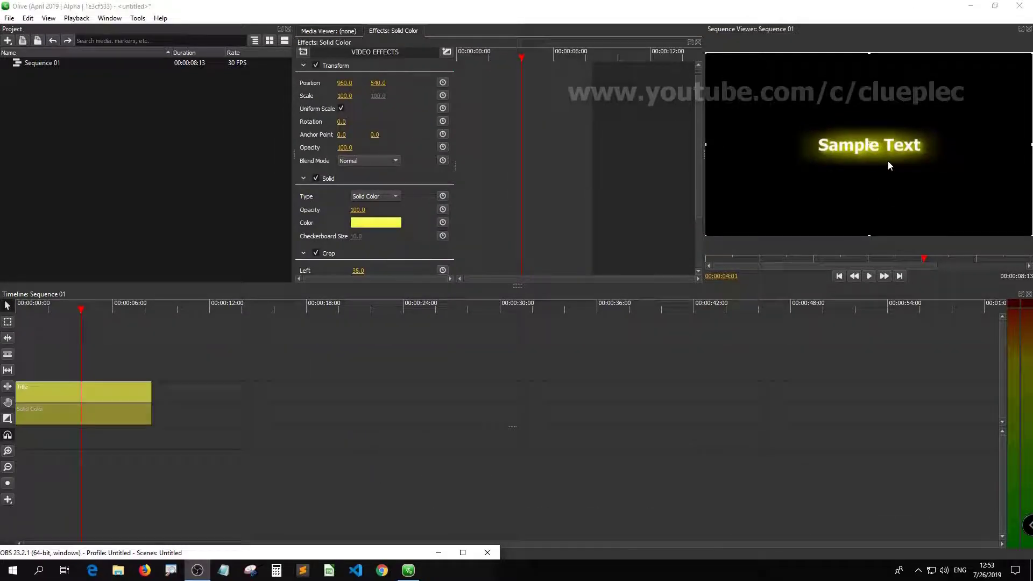
Place a new Title clip after the existing clips and select it to show its 'Sample Text'.
left_click(4, 503)
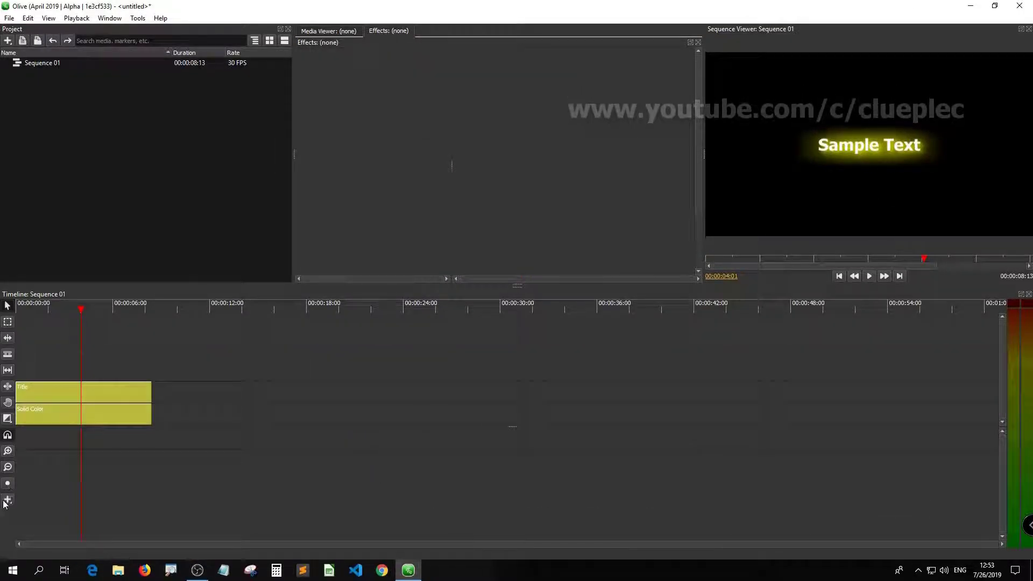
left_click(78, 485)
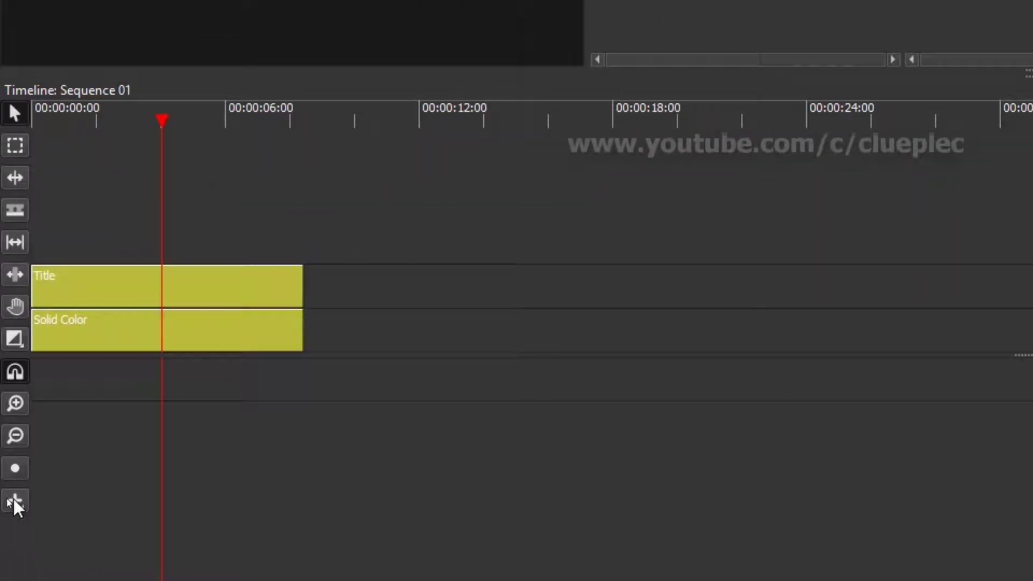
left_click(7, 501)
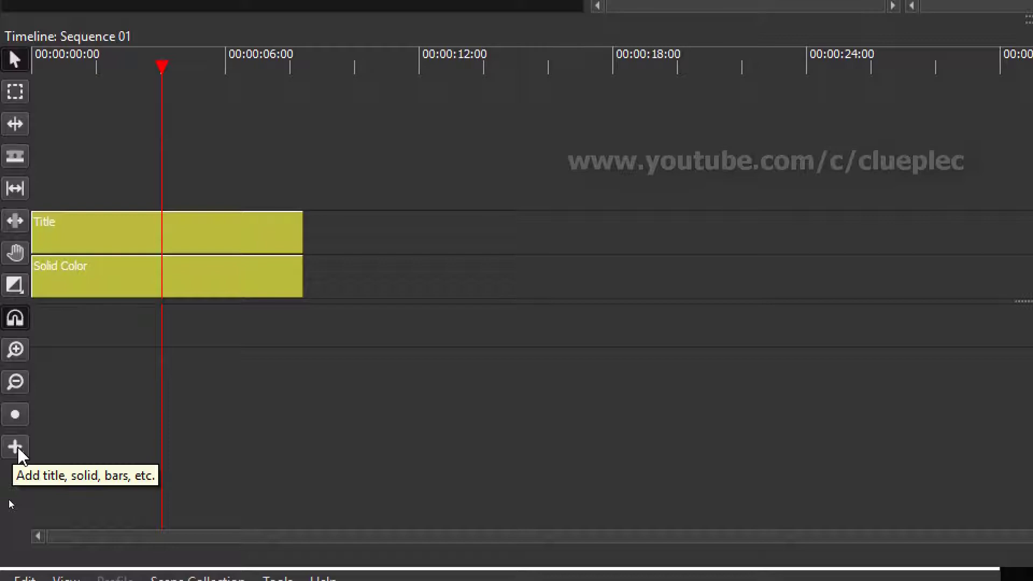
left_click(16, 449)
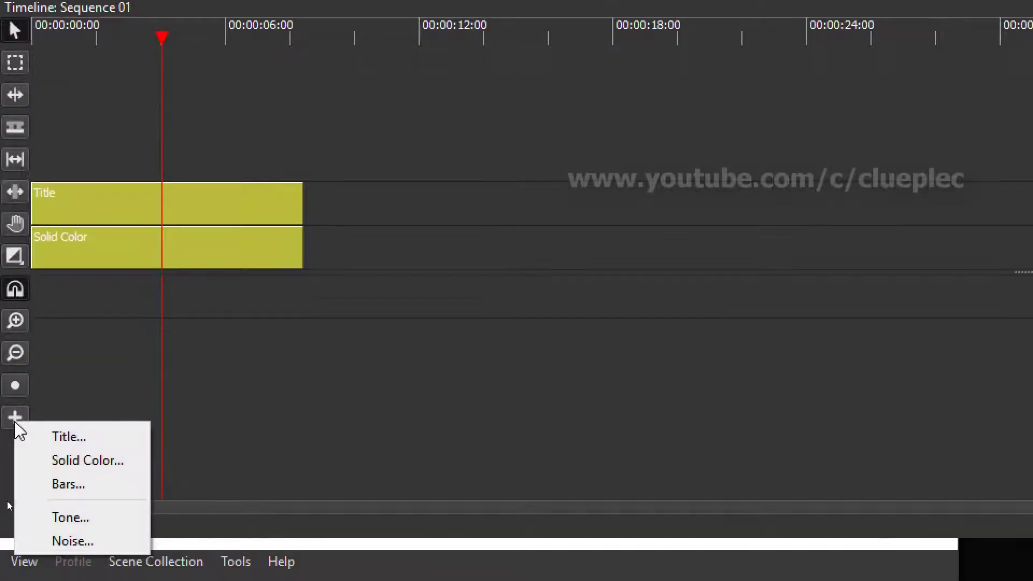
left_click(47, 438)
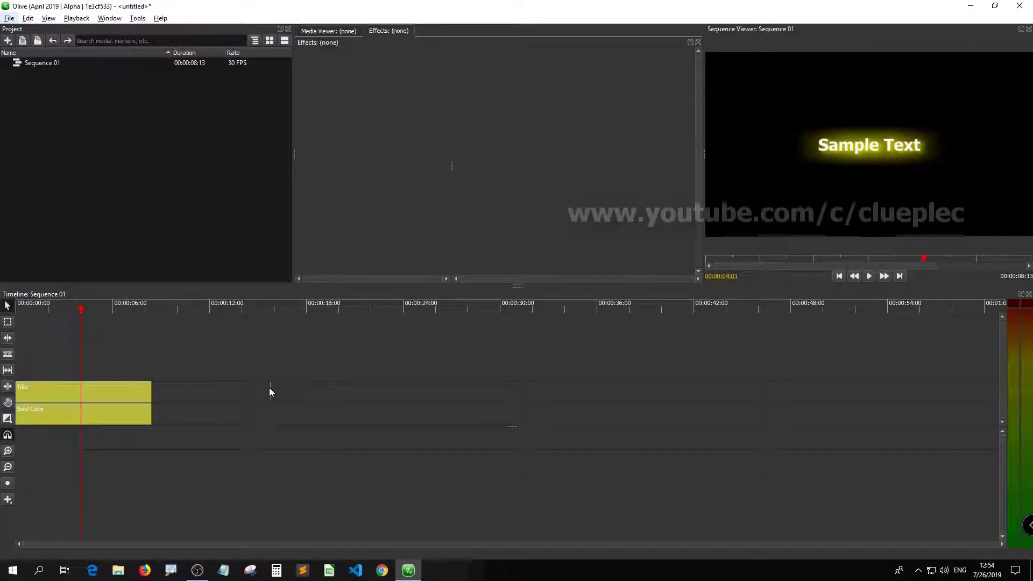
left_click(356, 392)
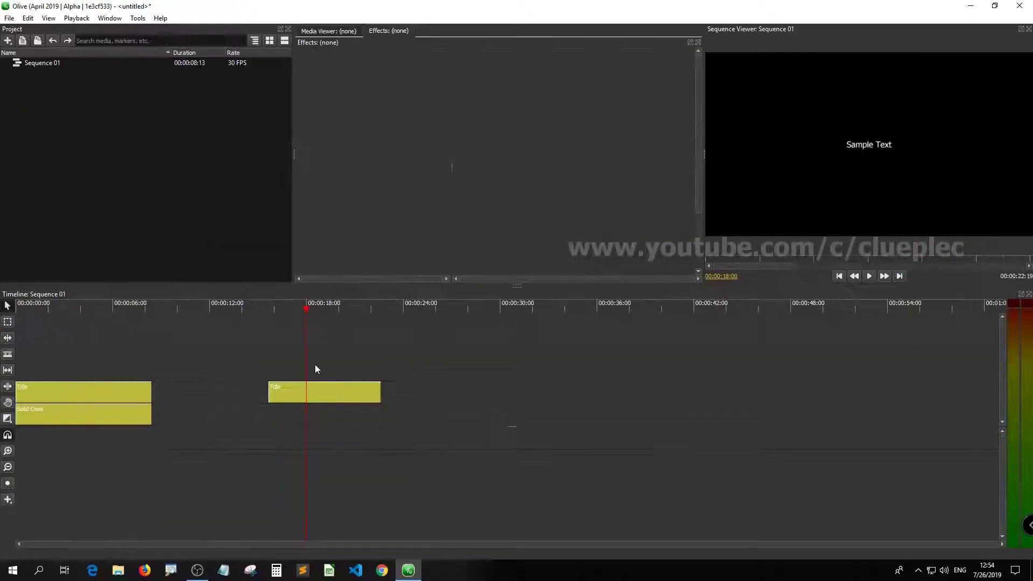
left_click(320, 388)
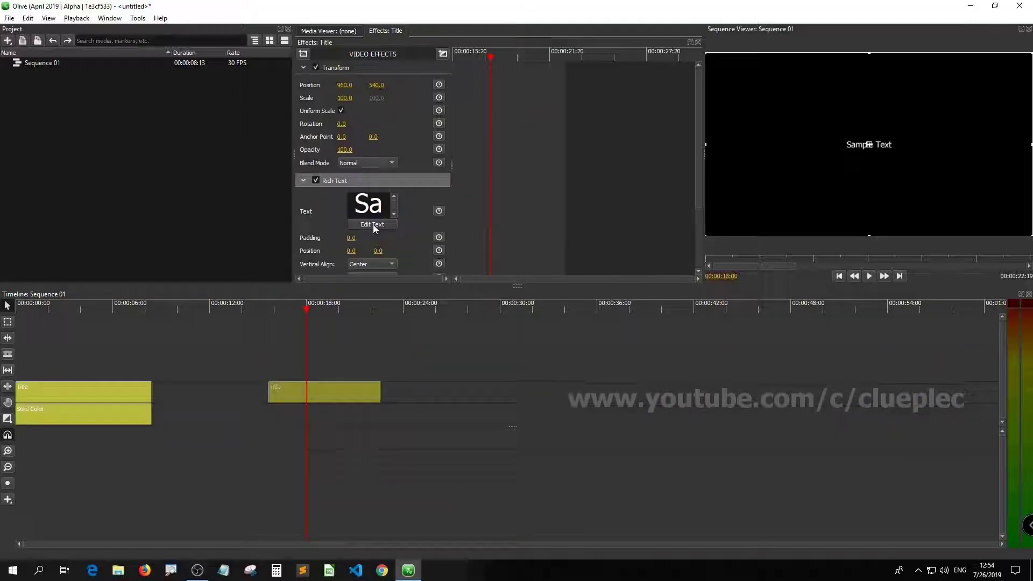
Make the title's Sample Text Extra Bold at size 72, keeping it white.
left_click(382, 228)
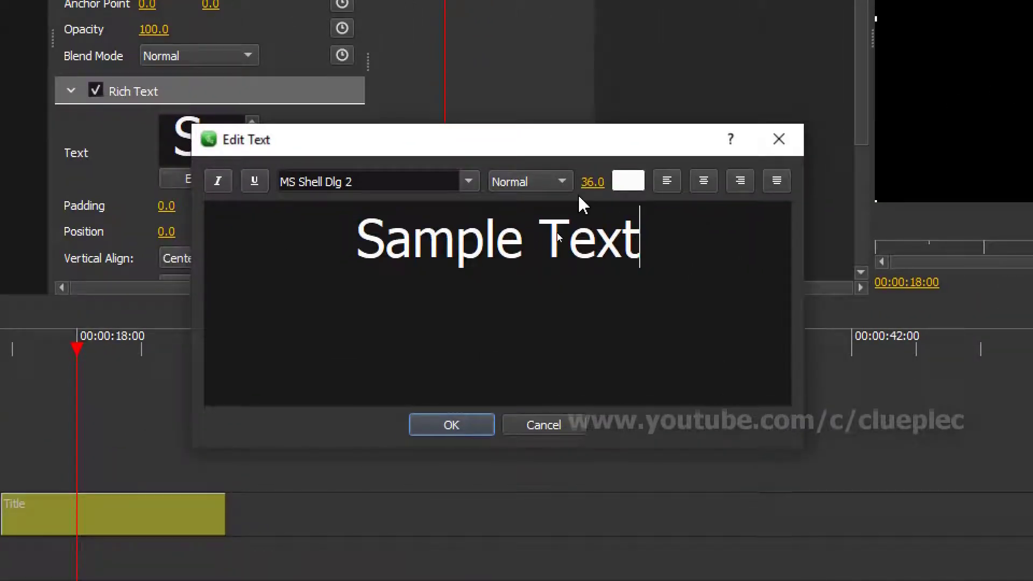
key("ctrl+a")
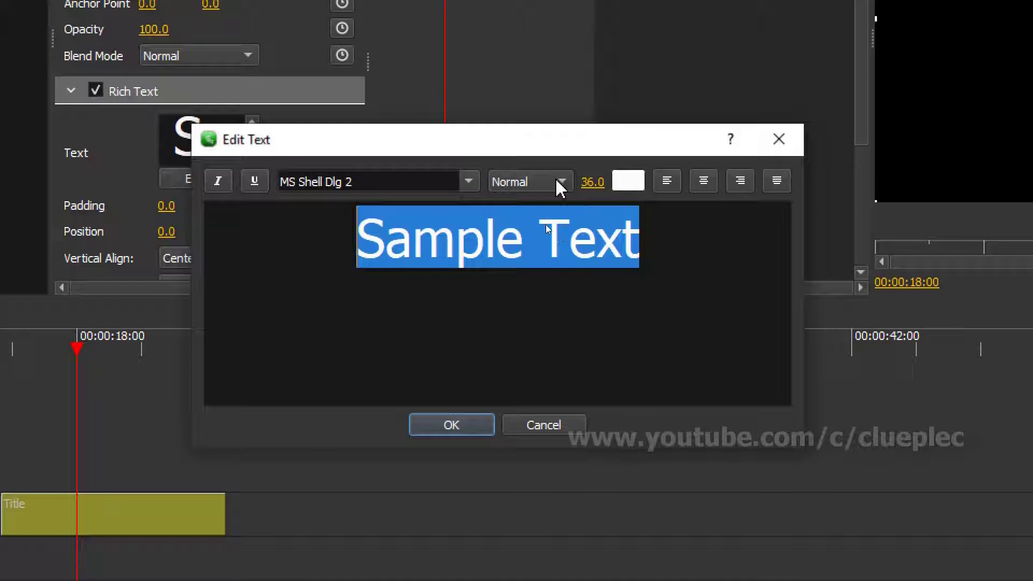
left_click(558, 187)
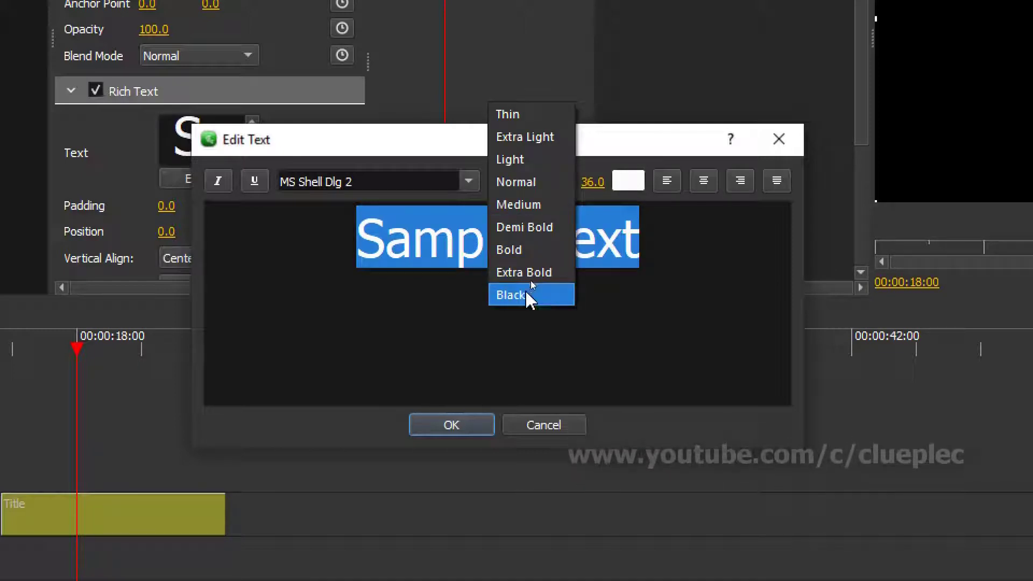
left_click(533, 272)
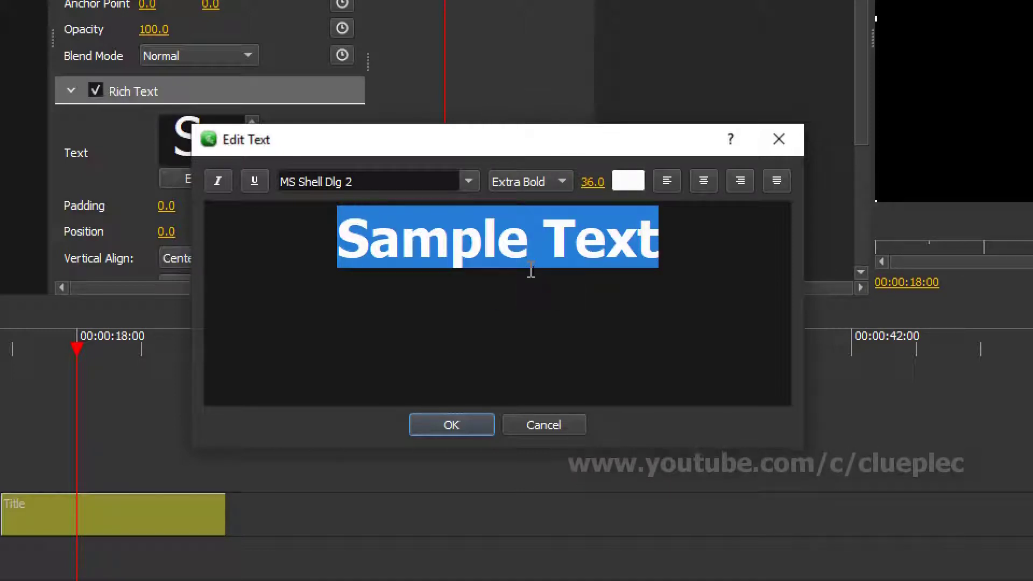
left_click(548, 188)
left_click(543, 194)
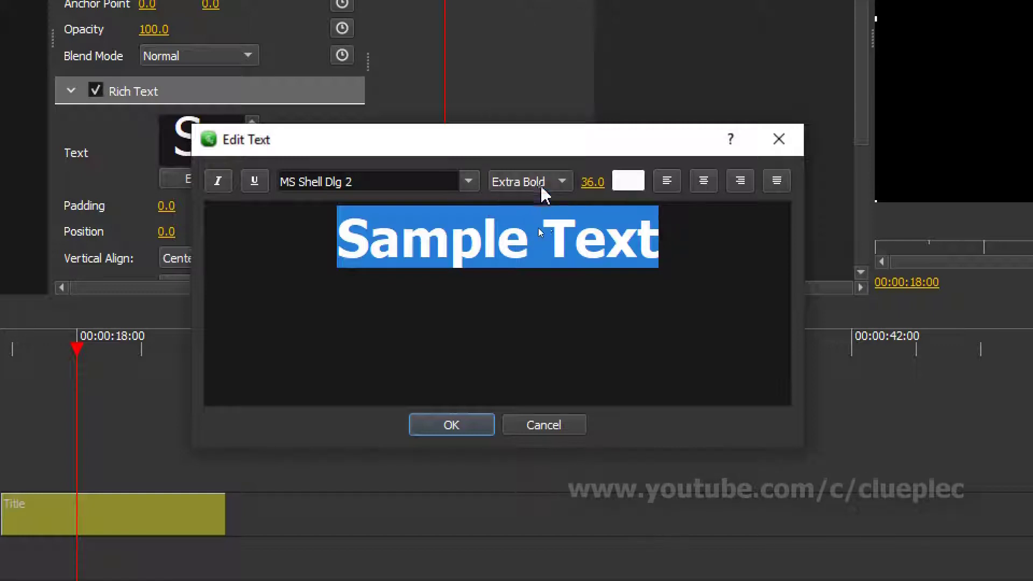
left_click(591, 183)
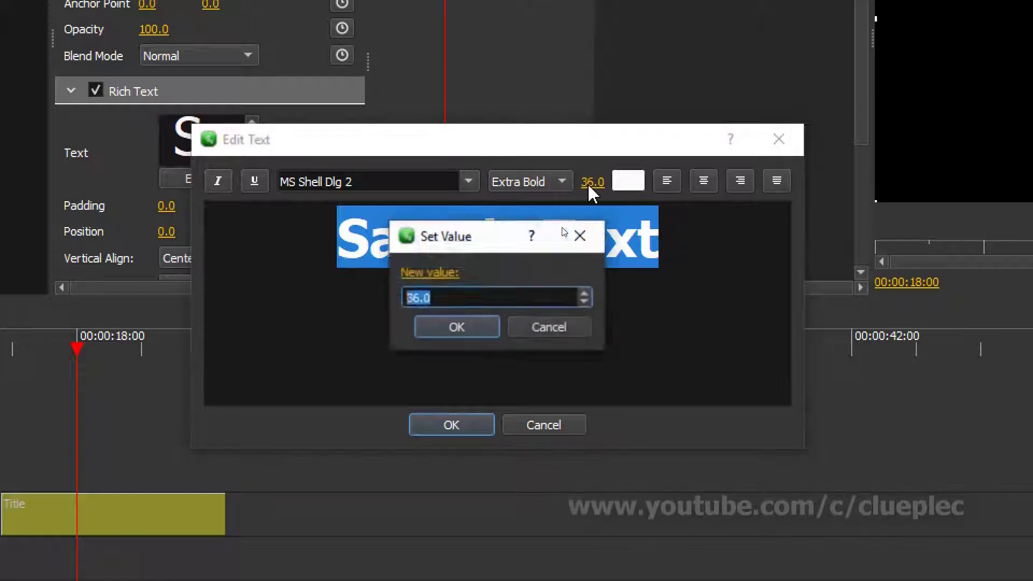
type("72")
key("Return")
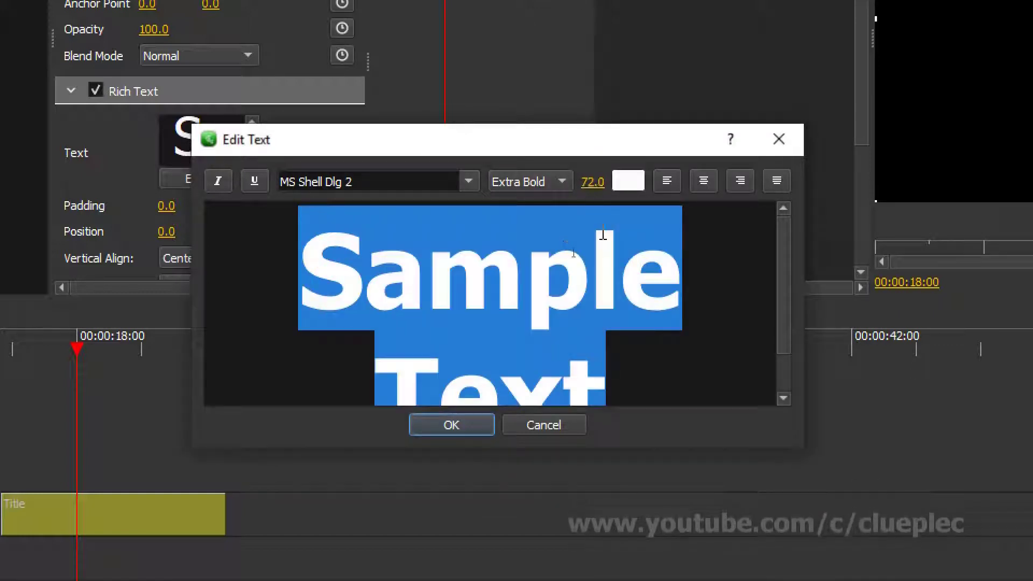
left_click(629, 183)
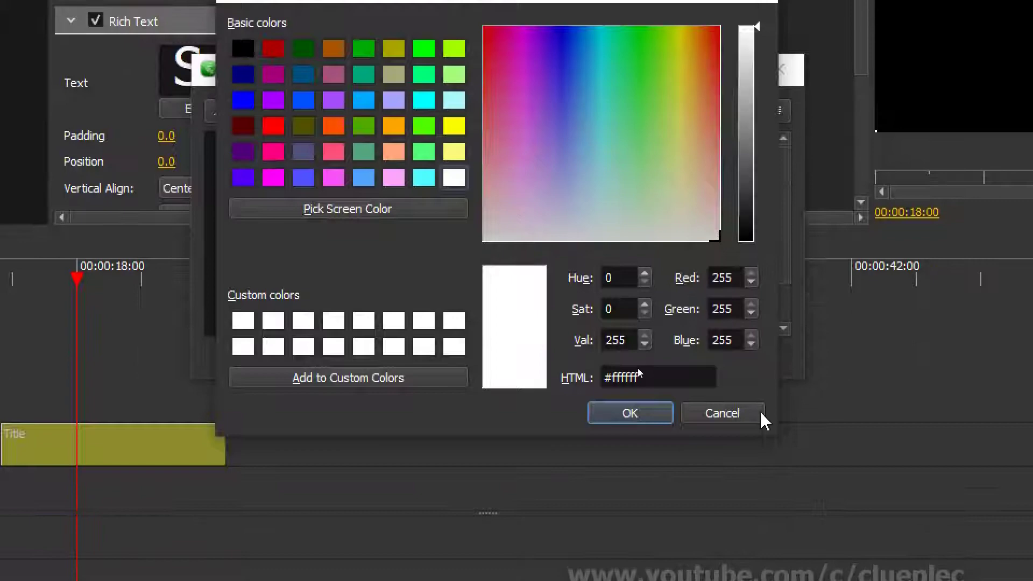
left_click(721, 413)
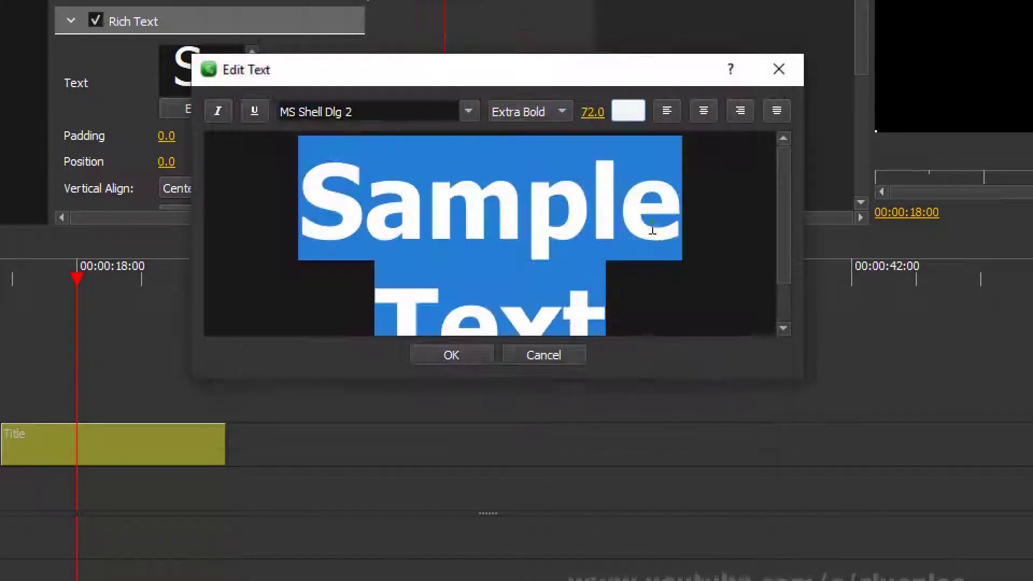
left_click(459, 355)
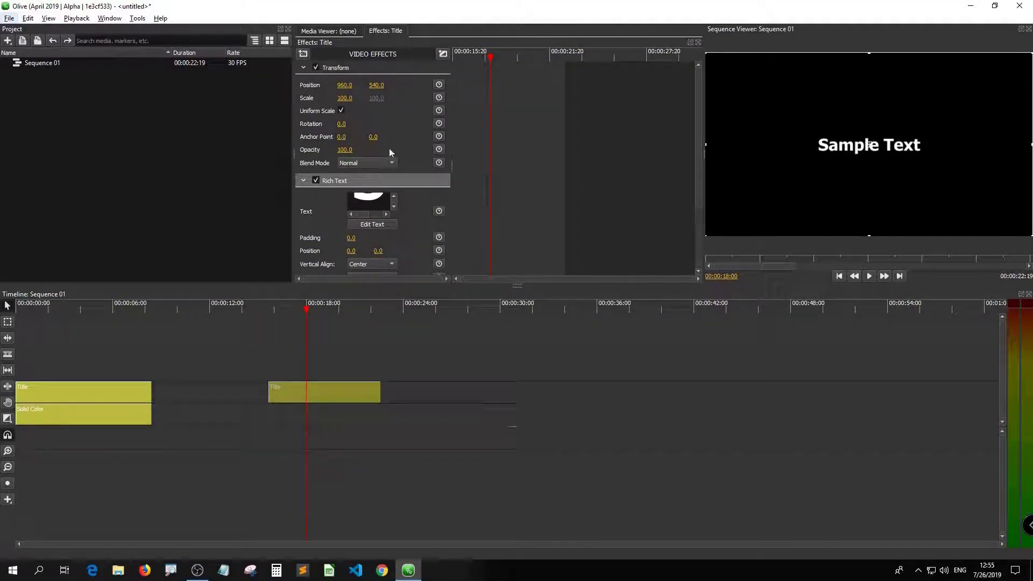
scroll(389, 148, "down", 3)
scroll(368, 154, "up", 2)
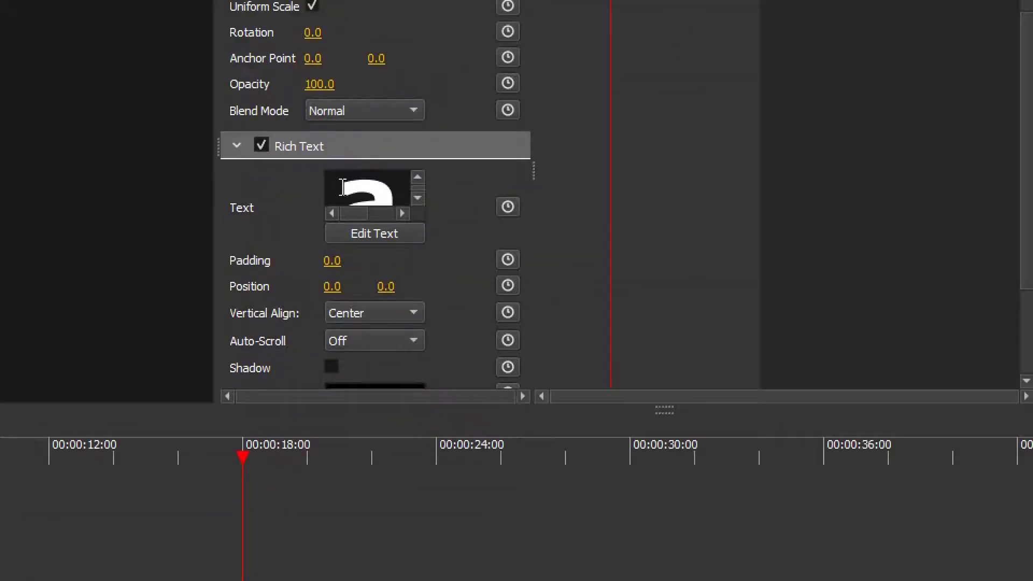
scroll(374, 344, "down", 3)
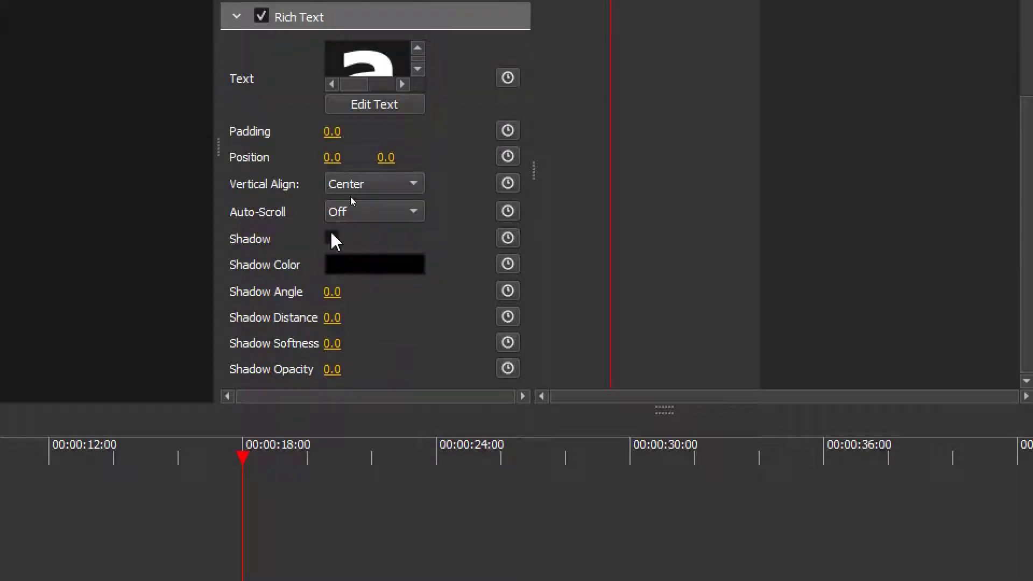
Turn on the title's shadow with angle 30 and a yellow colour sampled from the screen.
left_click(331, 239)
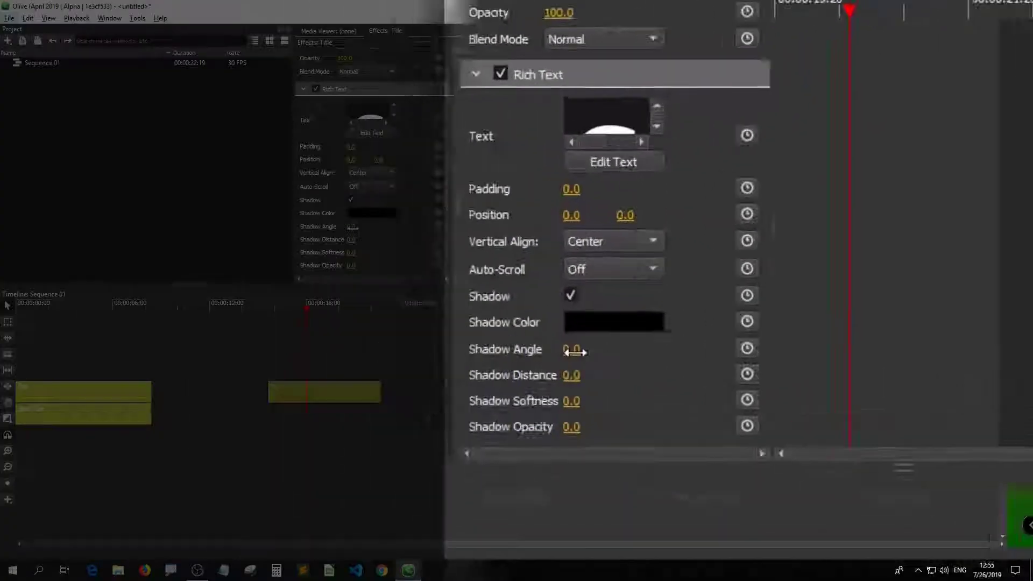
left_click(575, 351)
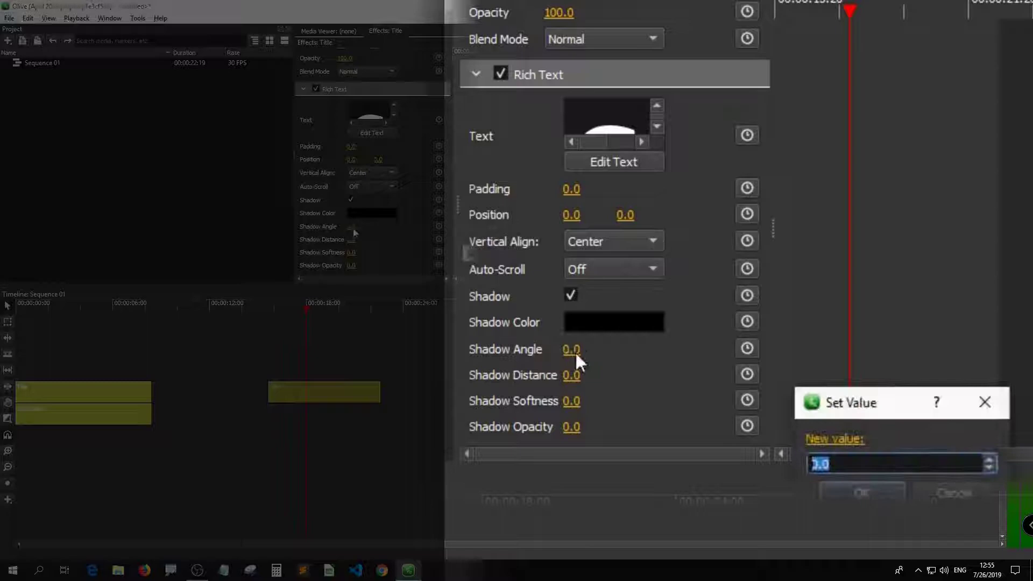
type("0")
key("Return")
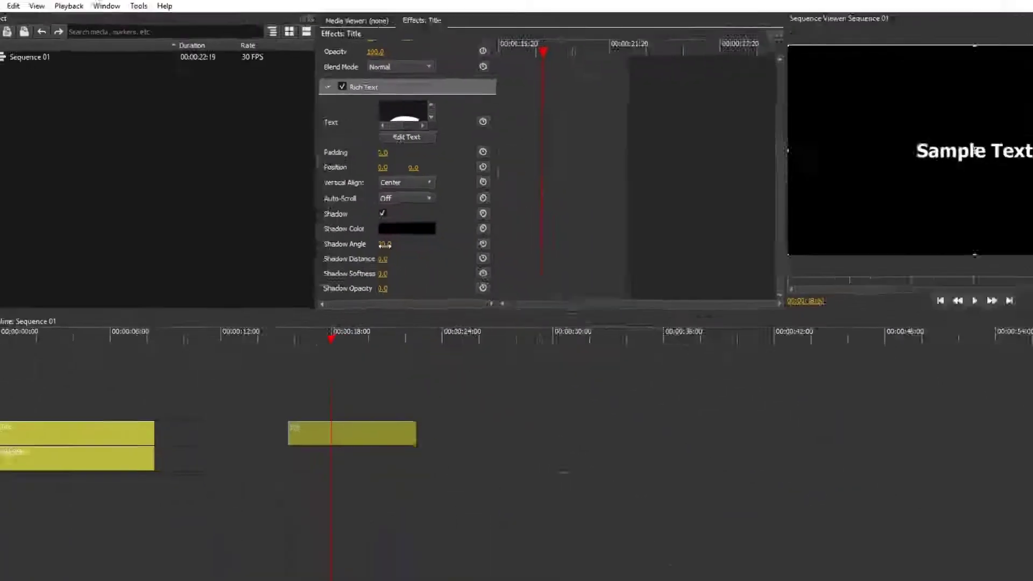
left_click(370, 214)
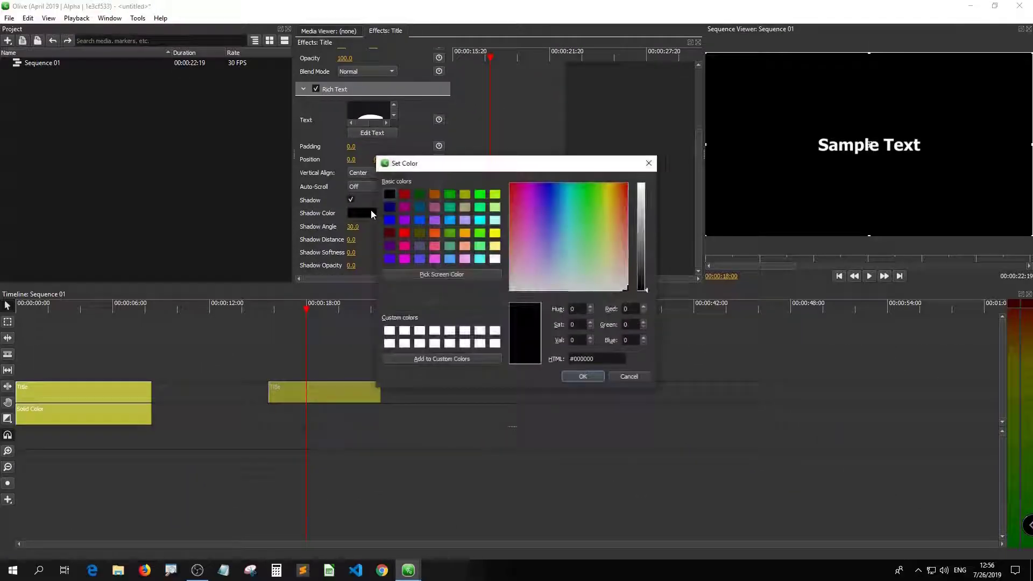
left_click(439, 274)
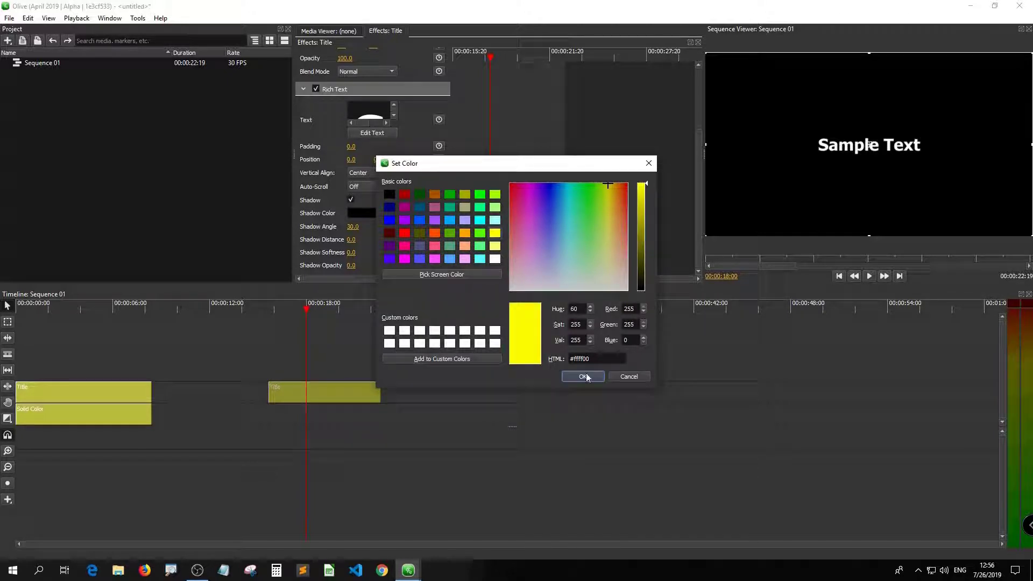
left_click(585, 377)
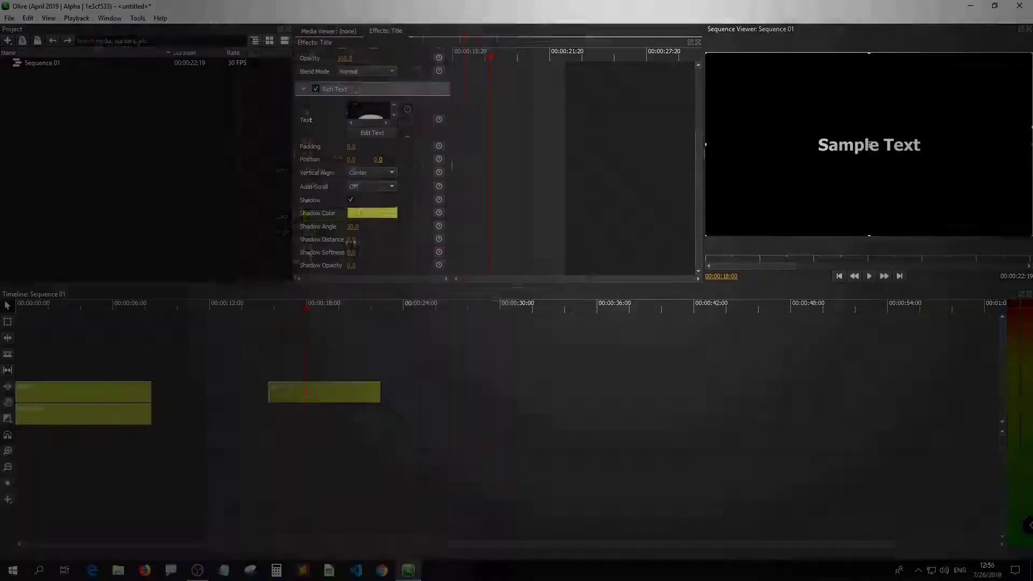
Set the title's shadow distance, softness and opacity each to 20.
left_click(351, 239)
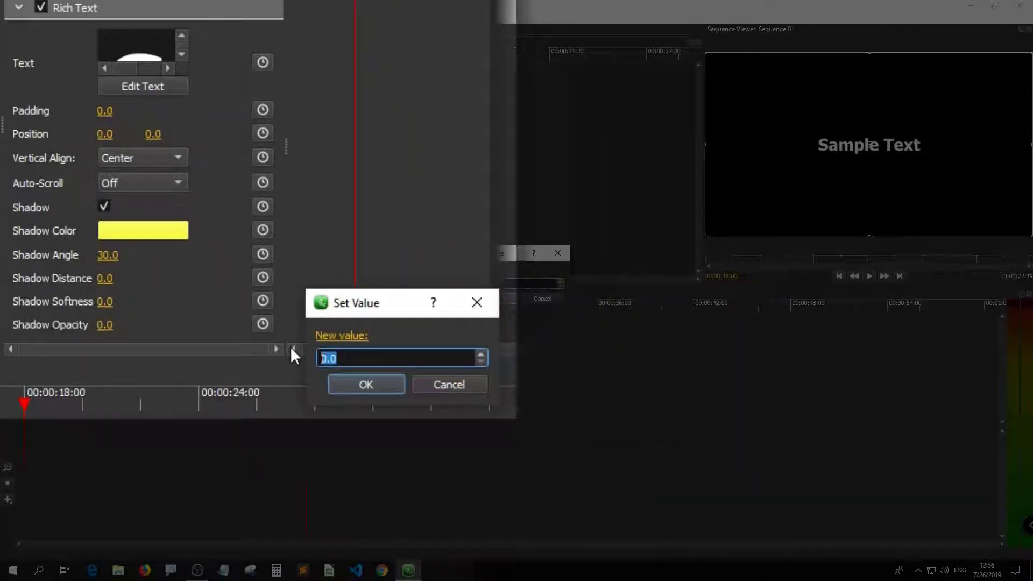
type("20")
key("Return")
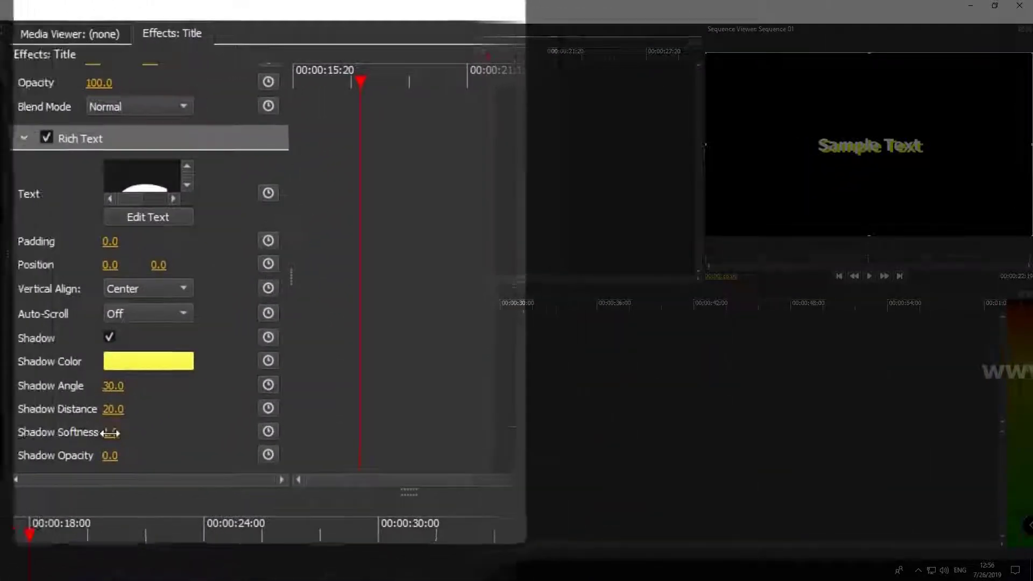
left_click(129, 435)
type("20")
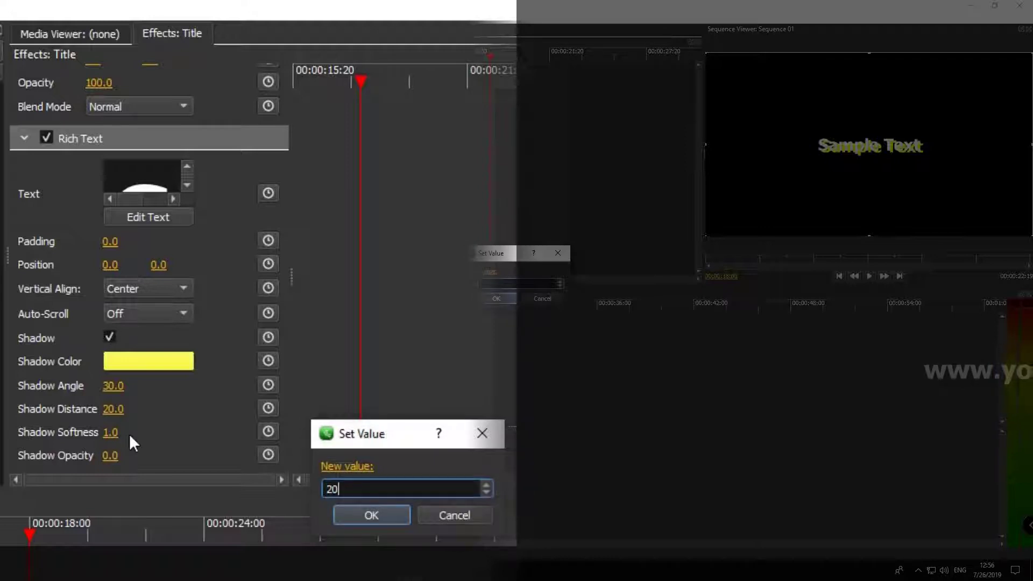
key("Return")
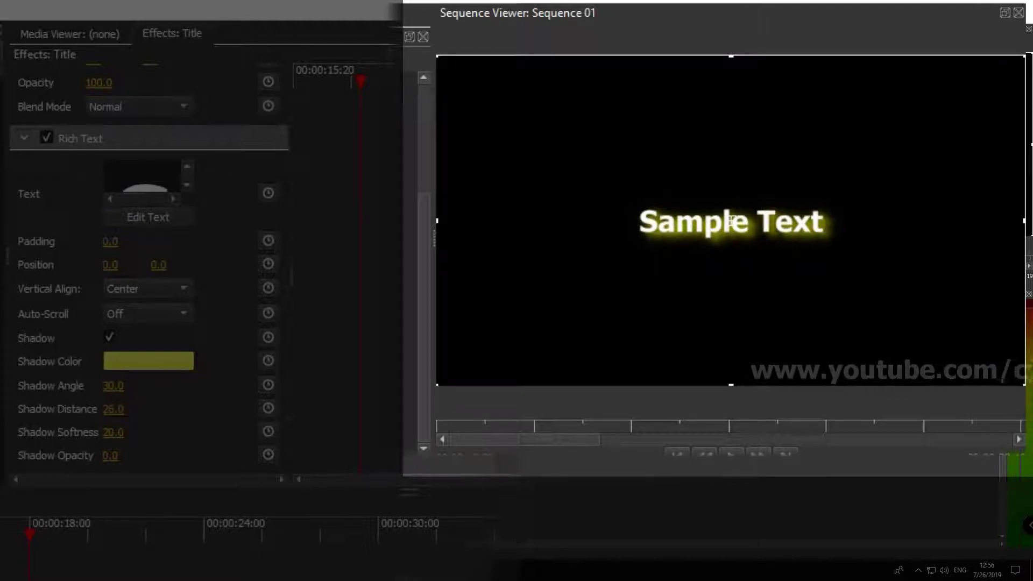
left_click_drag(113, 410, 118, 409)
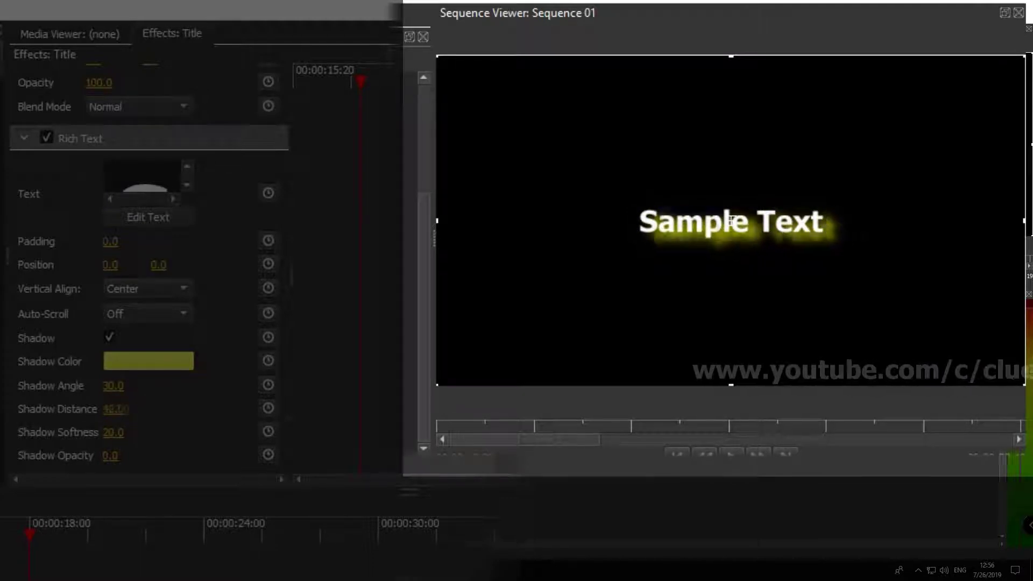
left_click(119, 409)
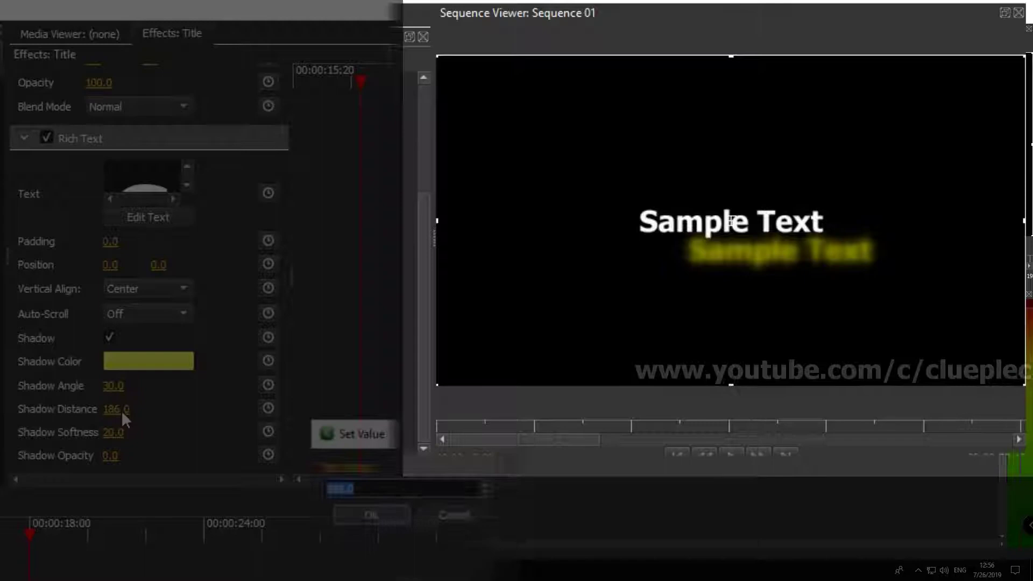
type("20")
key("Return")
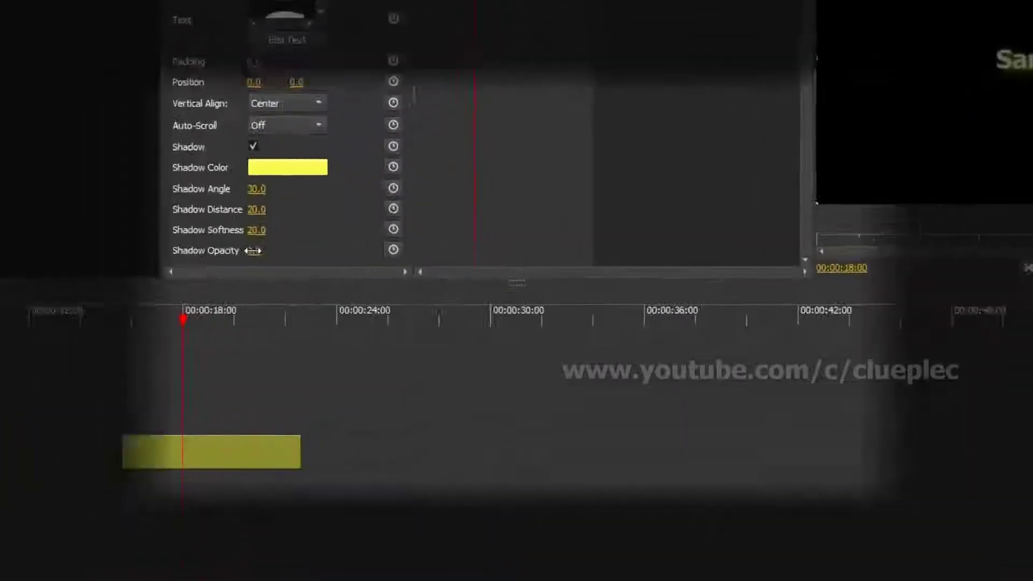
left_click(252, 251)
type("20")
key("Return")
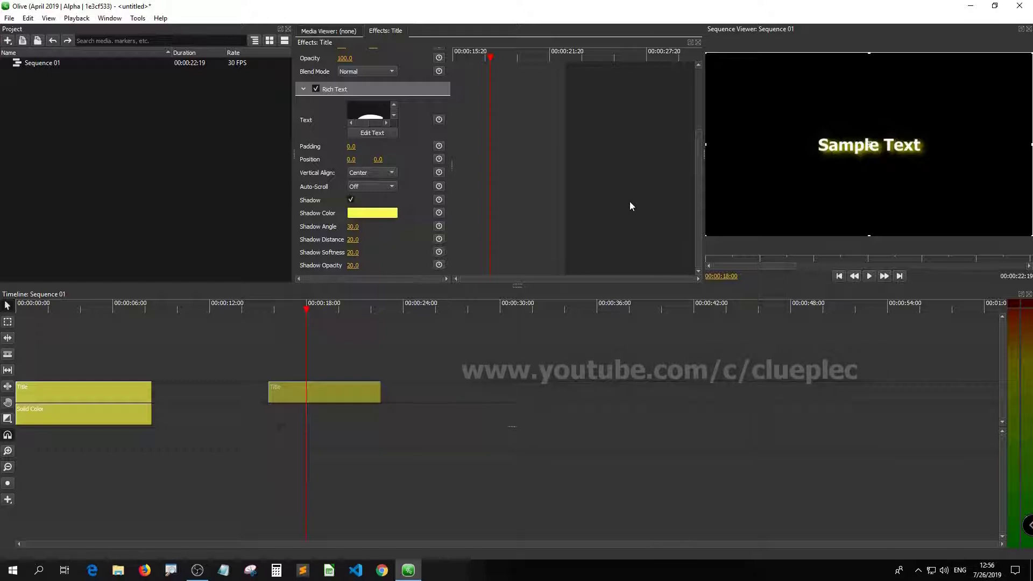
Add a Solid Color clip on the timeline beneath the second Title clip.
left_click(136, 445)
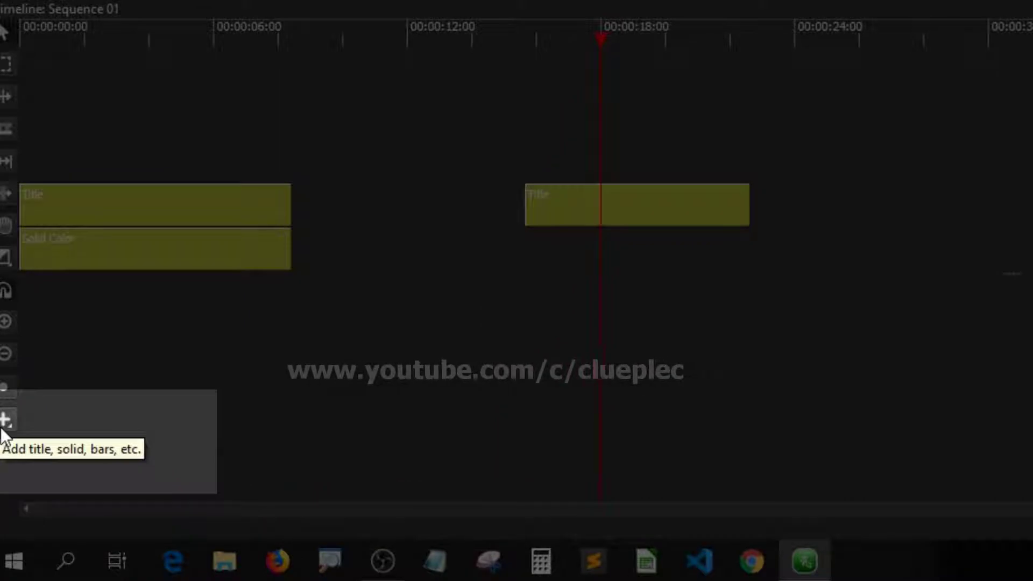
left_click(3, 430)
left_click(29, 464)
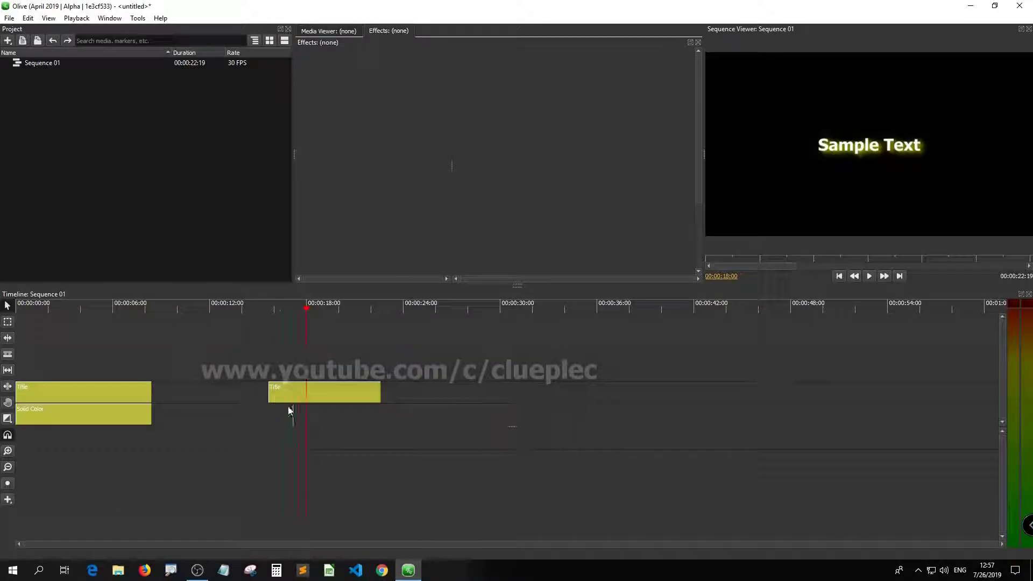
left_click_drag(269, 408, 380, 412)
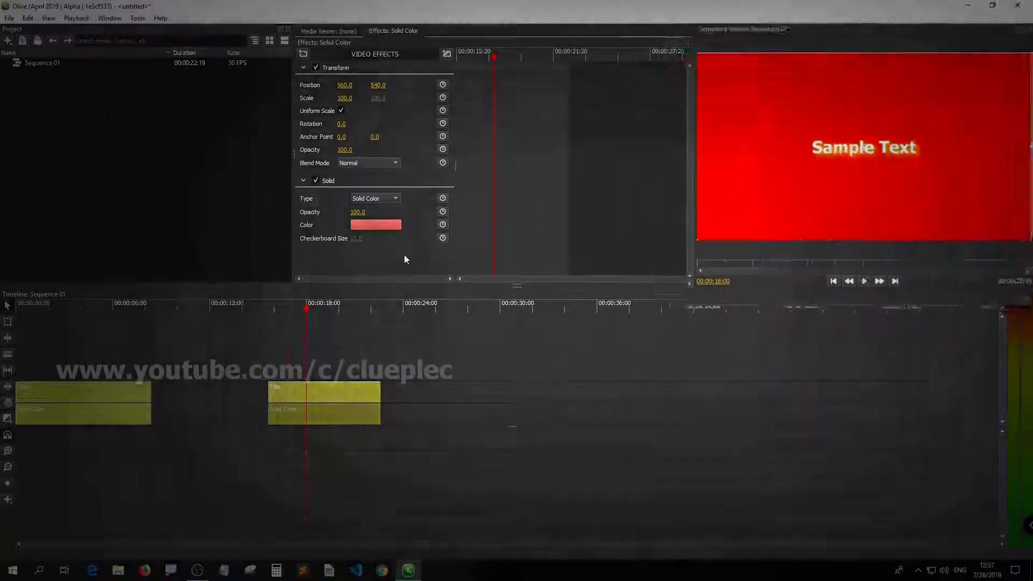
Change the solid's colour to bright yellow sampled from the screen, then deselect it.
left_click(376, 226)
left_click(452, 276)
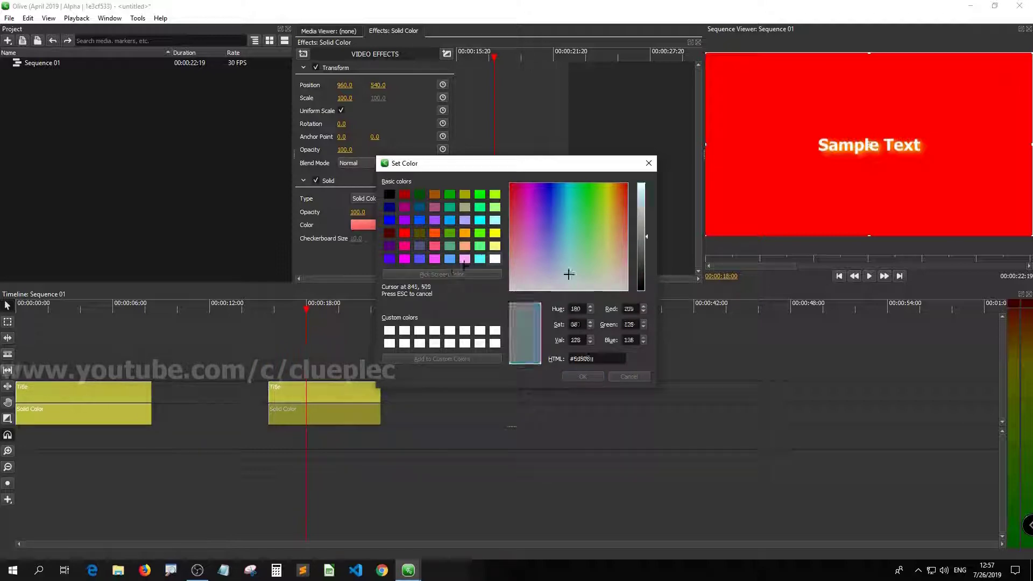
left_click(496, 248)
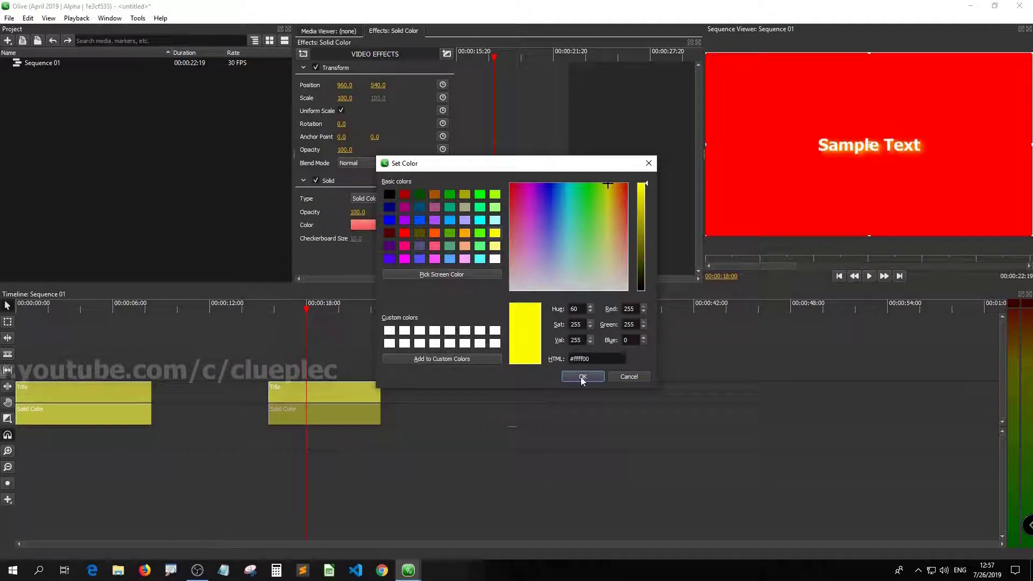
left_click(583, 376)
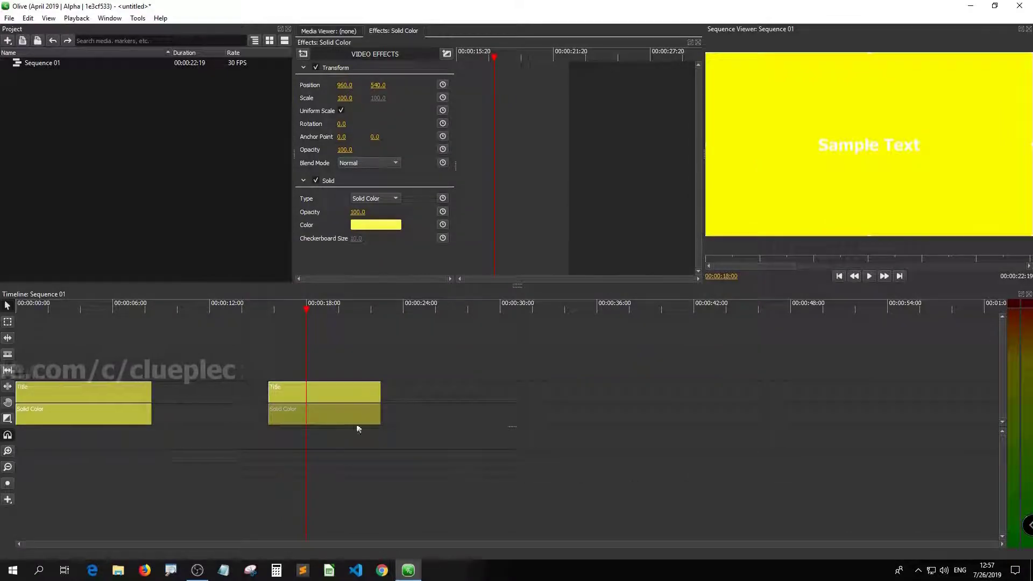
left_click(358, 428)
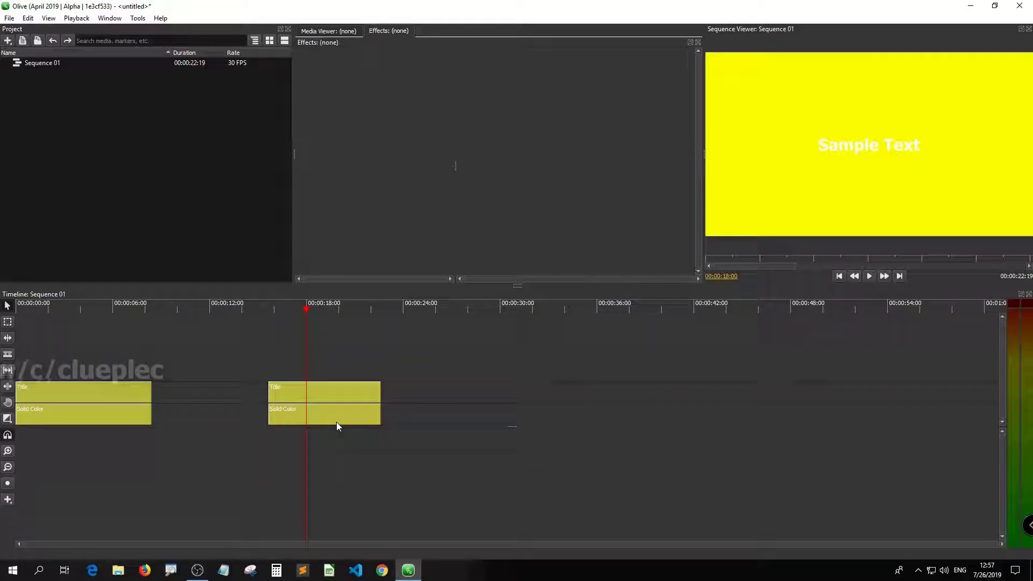
Add a Crop effect from the video effects list to the yellow Solid Color clip.
left_click(337, 426)
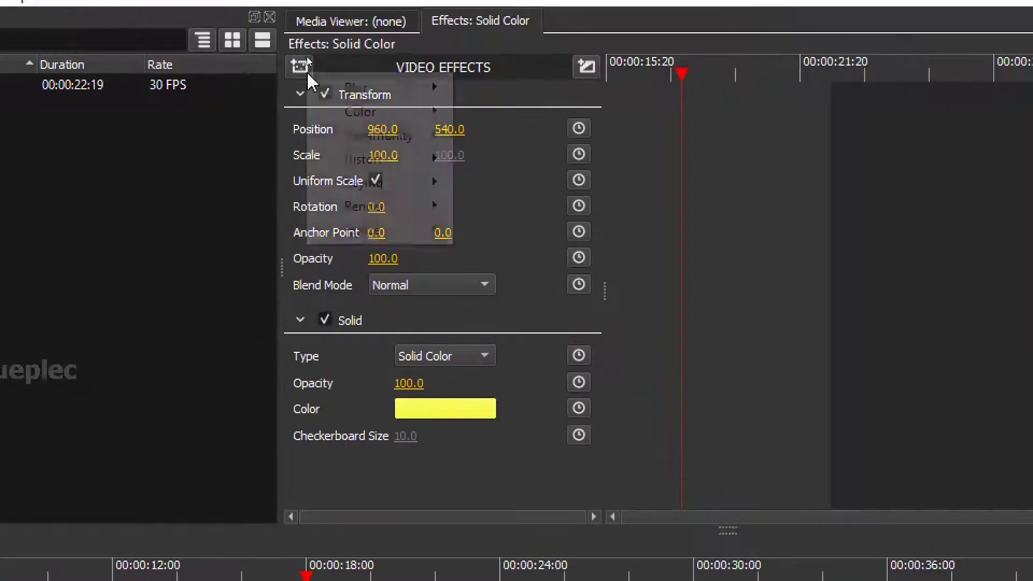
left_click(305, 55)
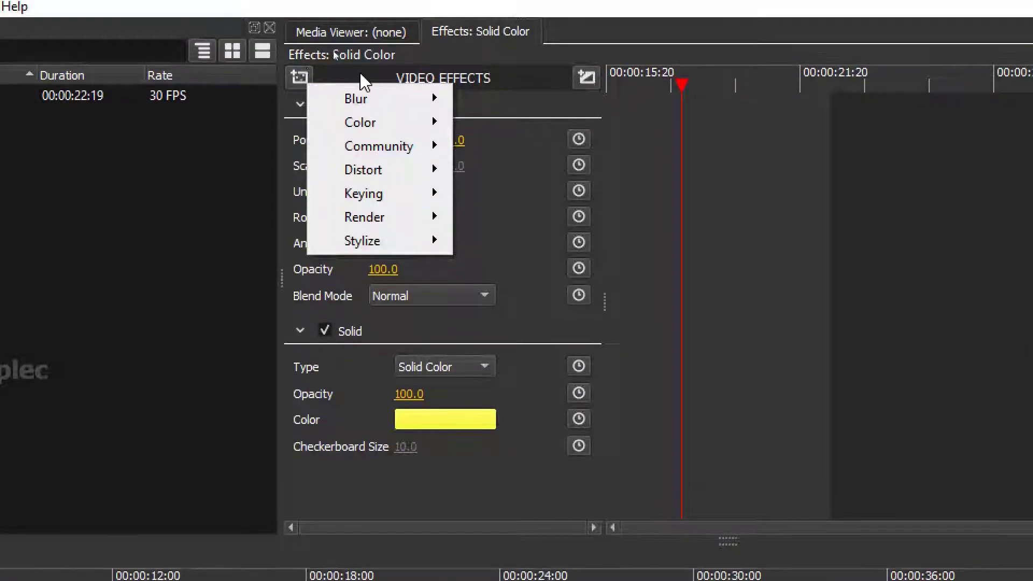
left_click(539, 113)
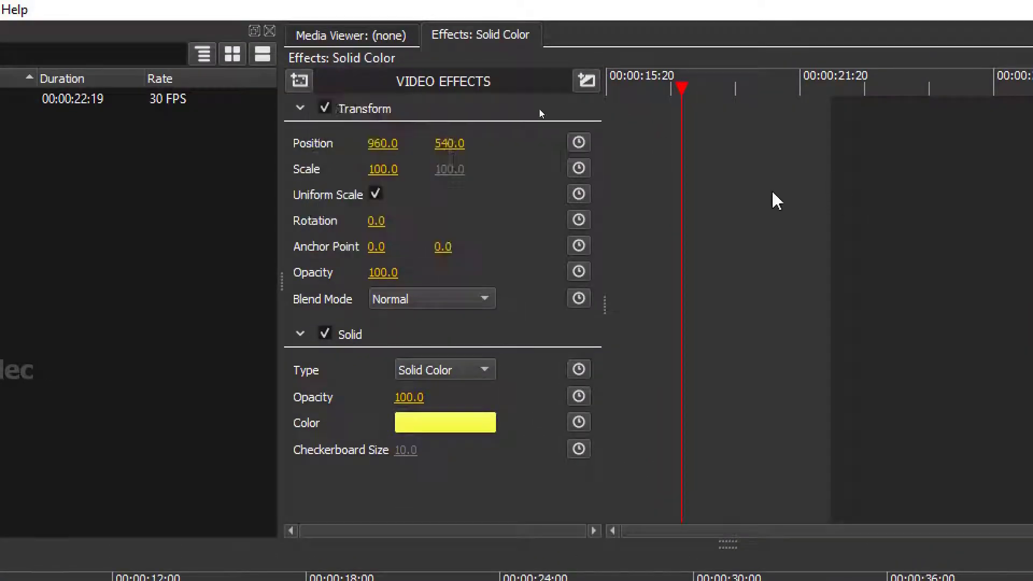
left_click(299, 82)
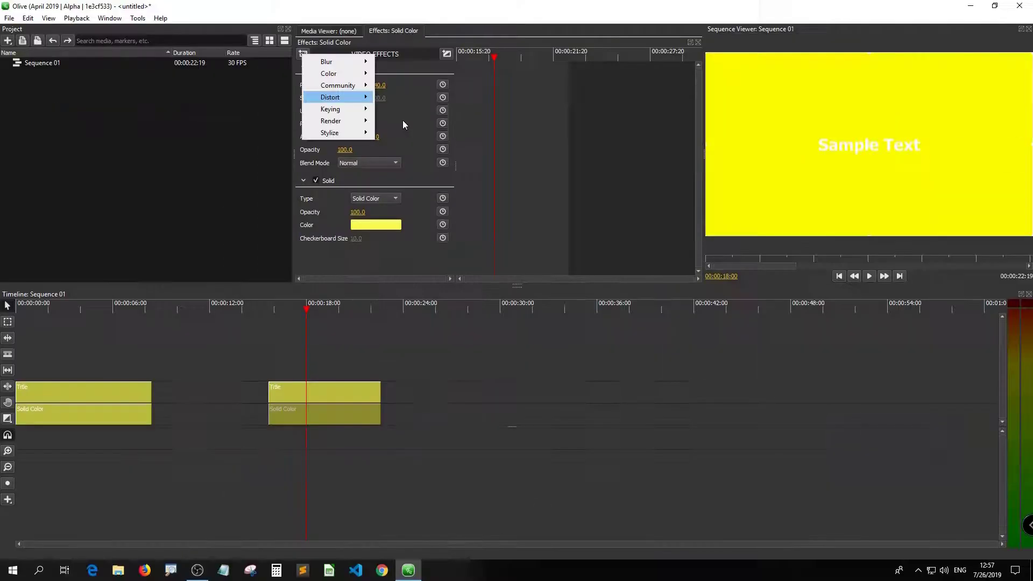
left_click(402, 120)
scroll(403, 123, "down", 2)
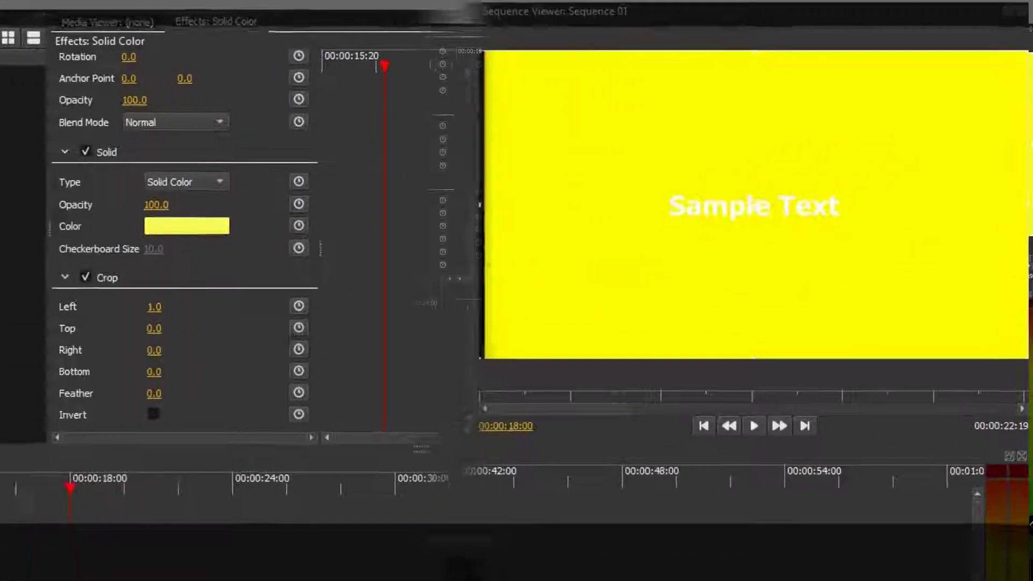
Crop the yellow solid in from the left, top and bottom to a thin strip behind the text.
left_click_drag(221, 276, 243, 276)
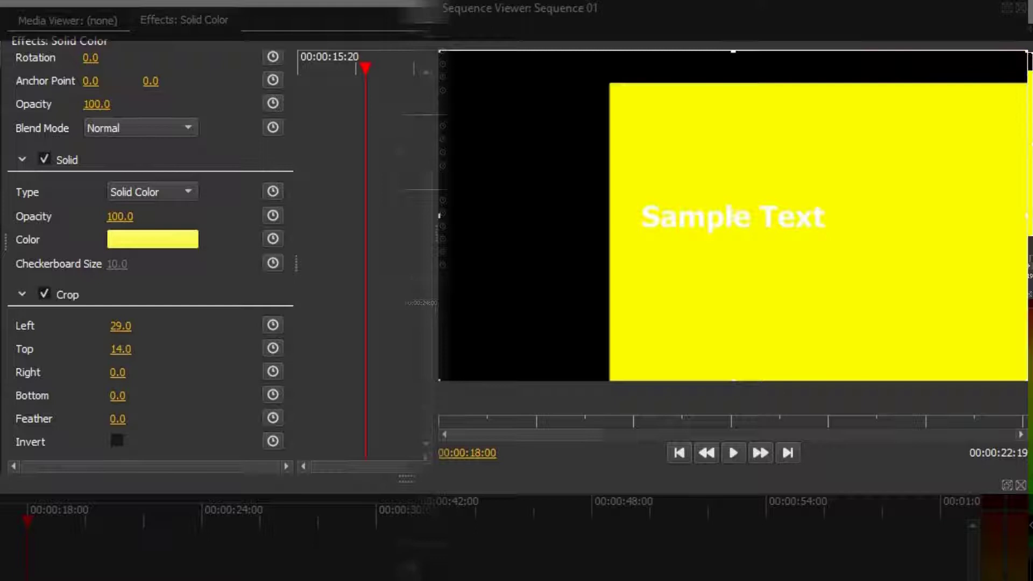
mouse_move(121, 347)
left_mouse_down()
mouse_move(155, 347)
mouse_move(126, 325)
left_mouse_up()
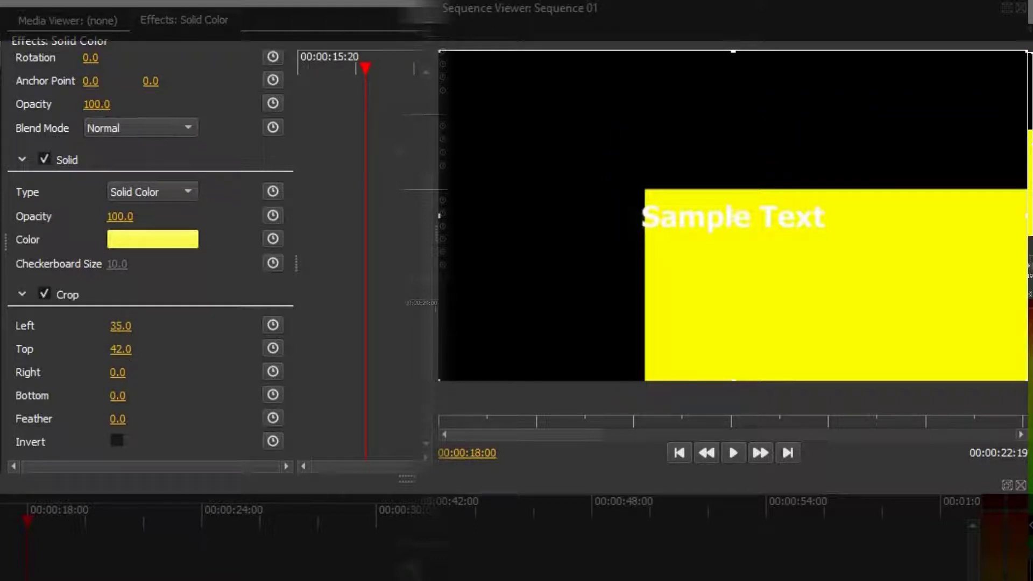
left_click_drag(120, 349, 148, 367)
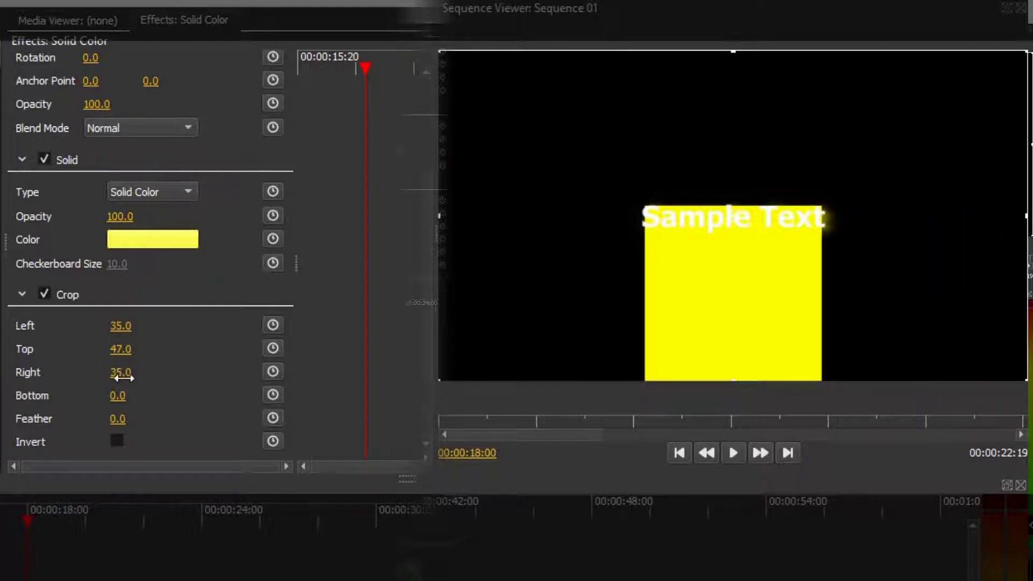
mouse_move(118, 395)
left_mouse_down()
mouse_move(132, 395)
mouse_move(124, 395)
left_mouse_up()
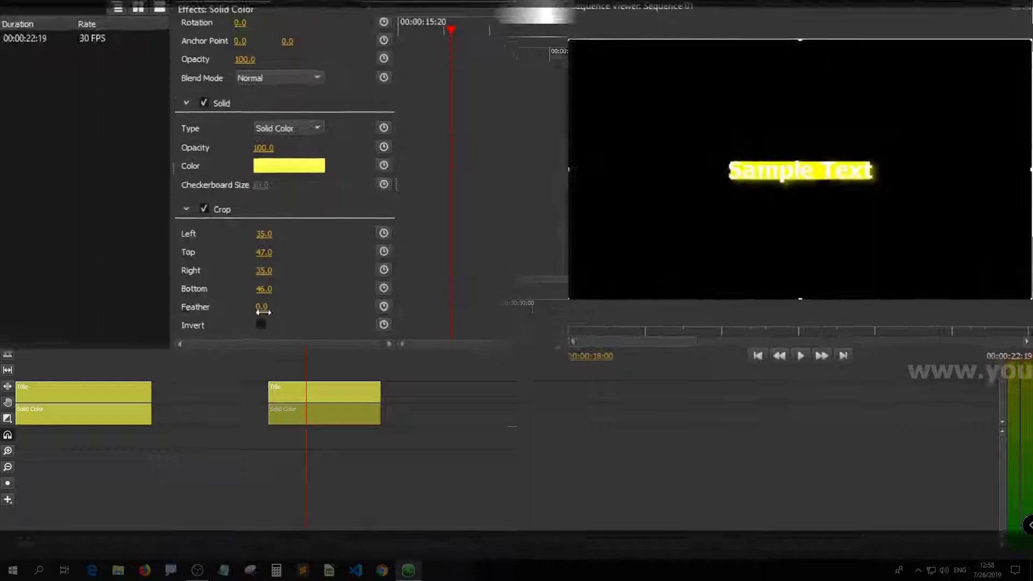
Drag the Crop feather down and back up to spread a wider, softer yellow glow.
left_click_drag(262, 310, 301, 309)
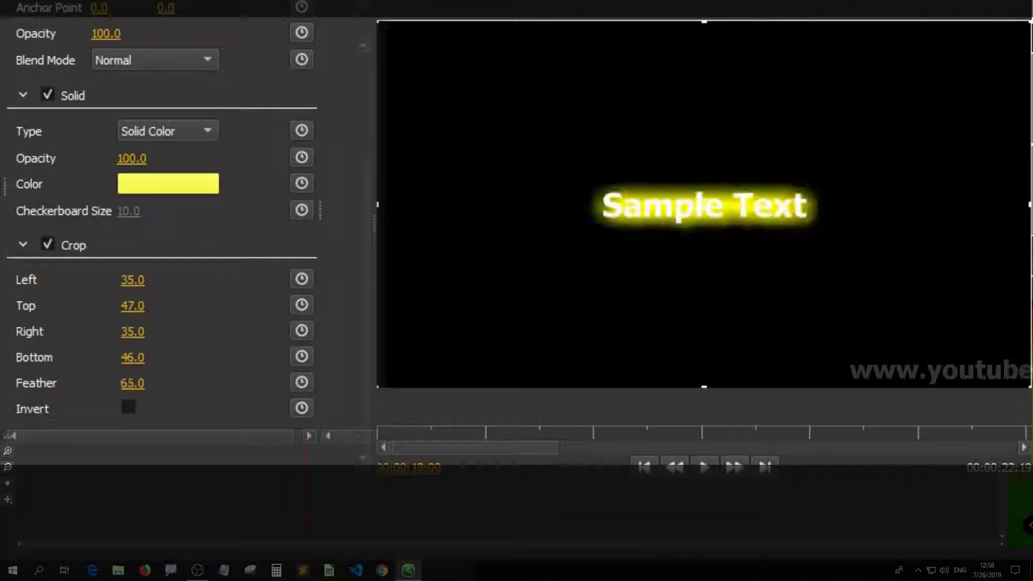
left_click_drag(133, 383, 128, 384)
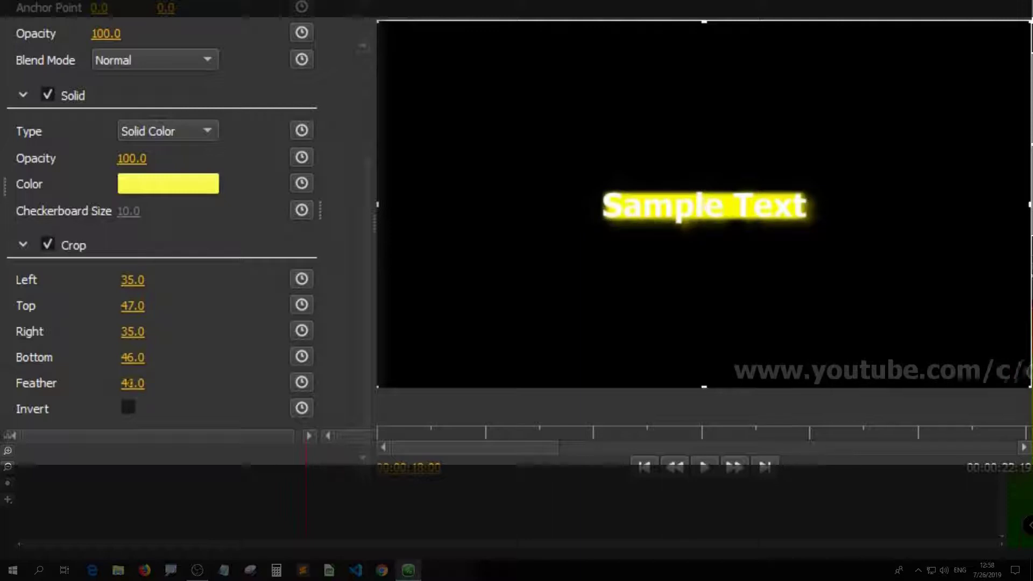
left_click_drag(132, 383, 705, 205)
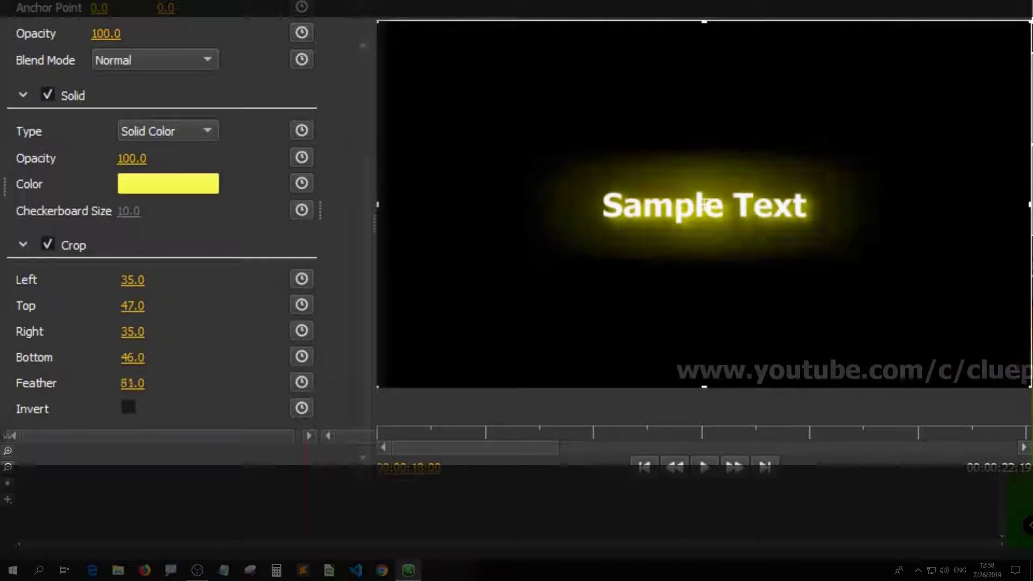
left_click_drag(132, 384, 134, 384)
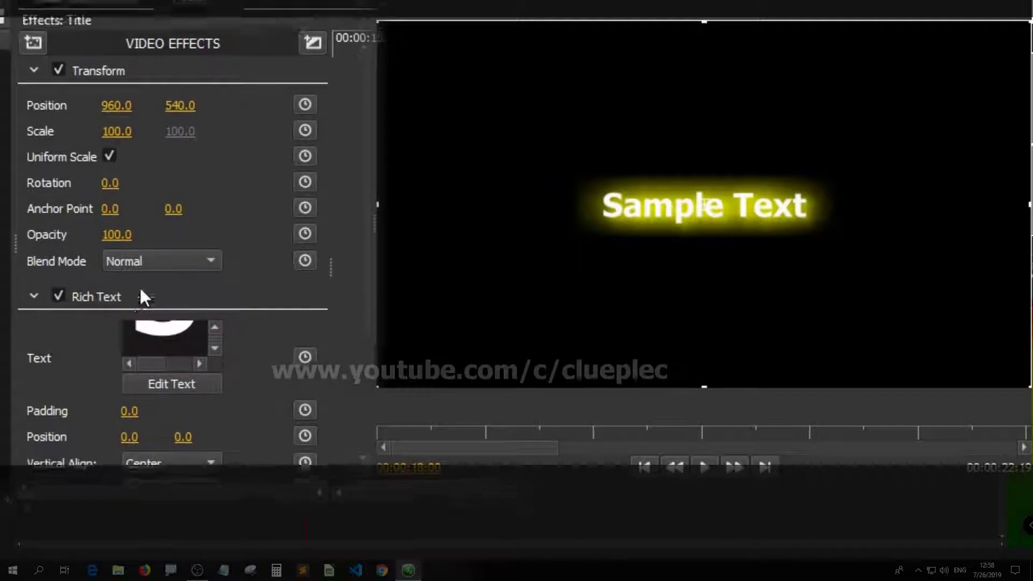
Add a Radial Blur effect to the title and adjust its radius value.
left_click(35, 64)
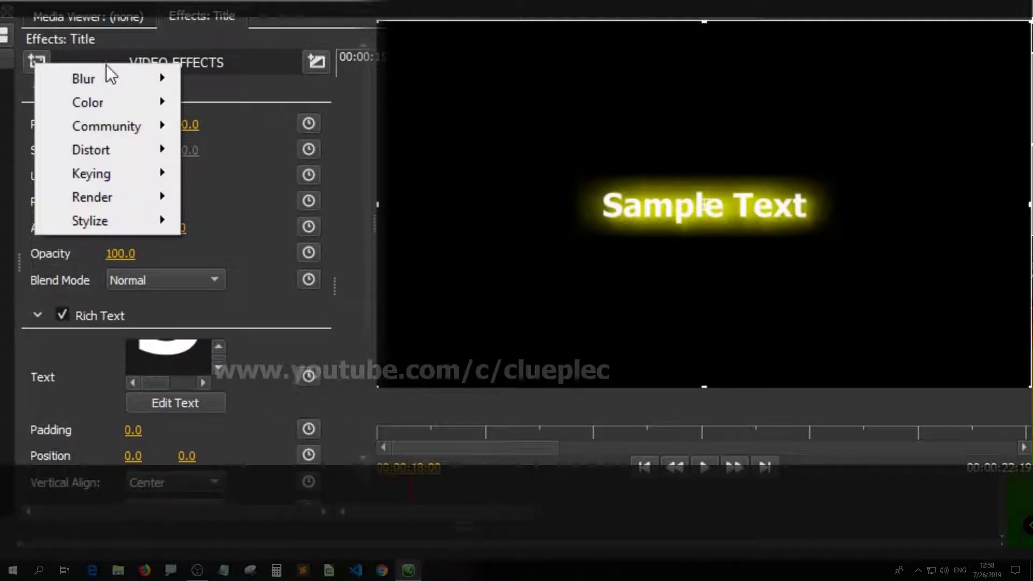
mouse_move(83, 79)
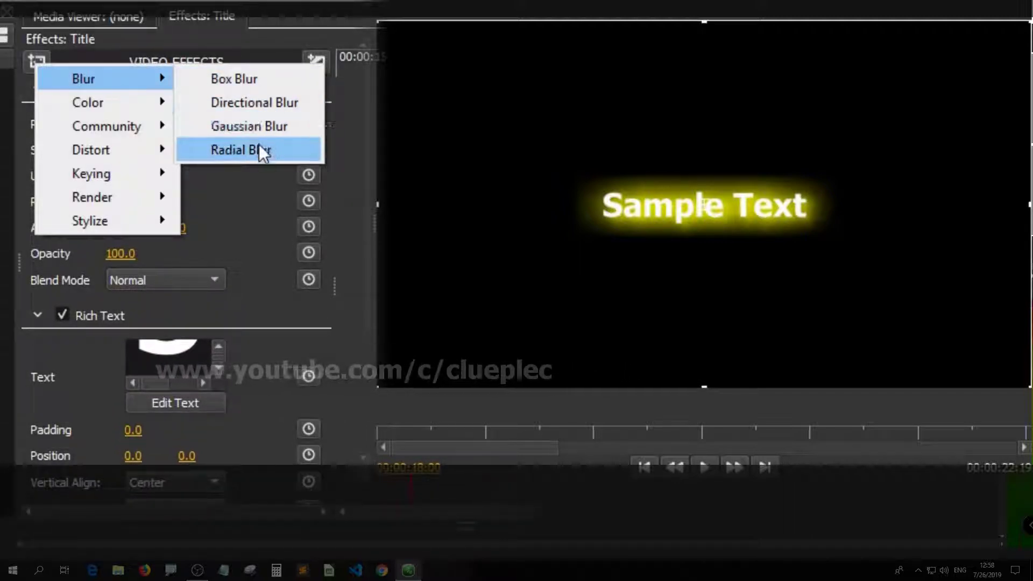
left_click(244, 149)
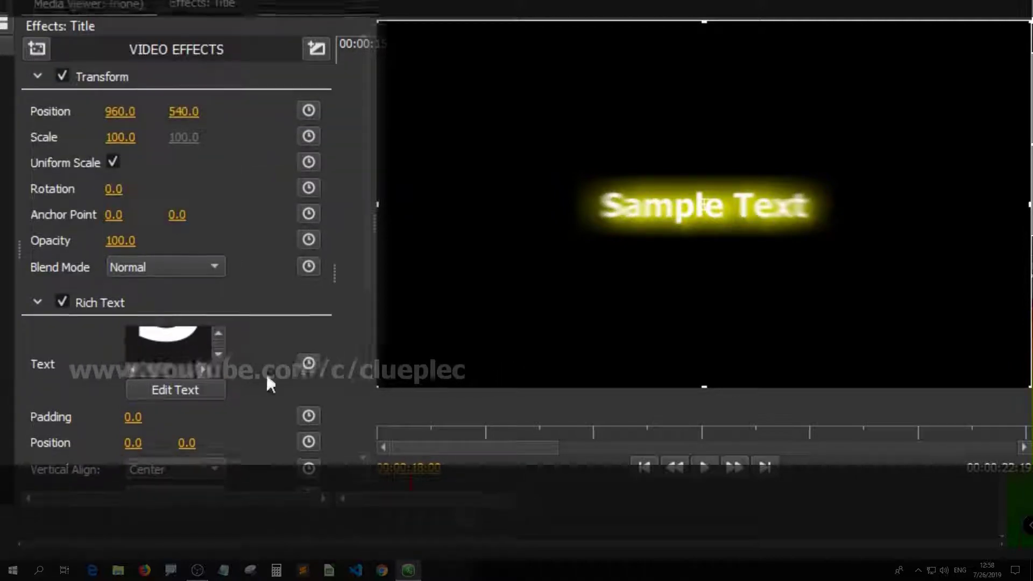
scroll(265, 368, "down", 5)
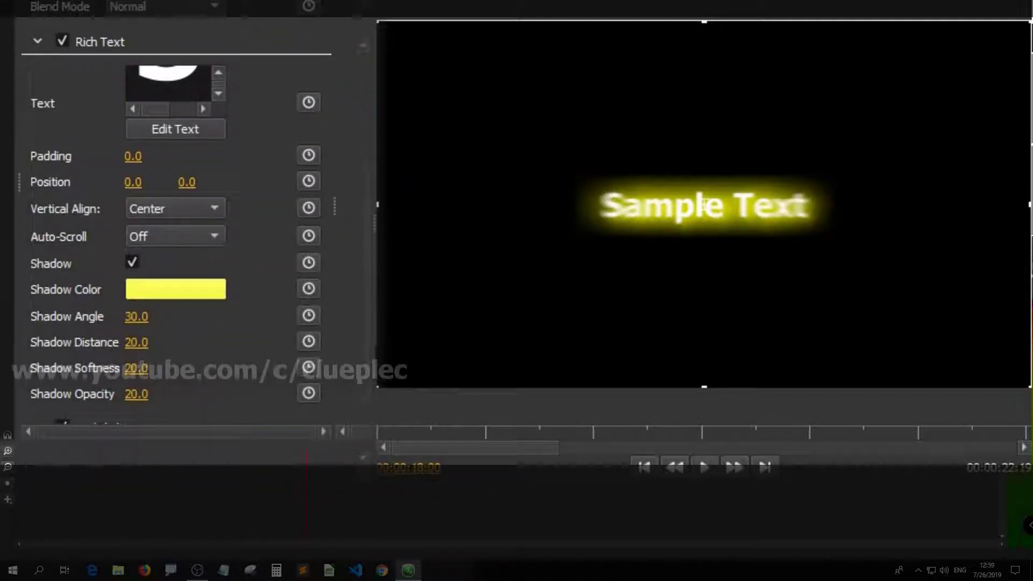
scroll(219, 351, "down", 3)
left_click_drag(154, 393, 138, 385)
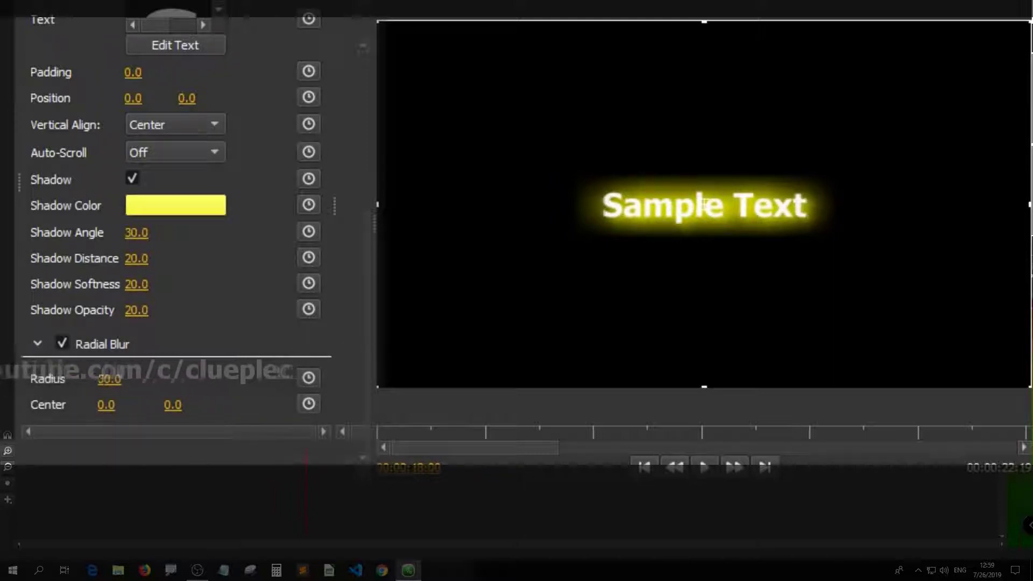
left_click_drag(113, 378, 129, 379)
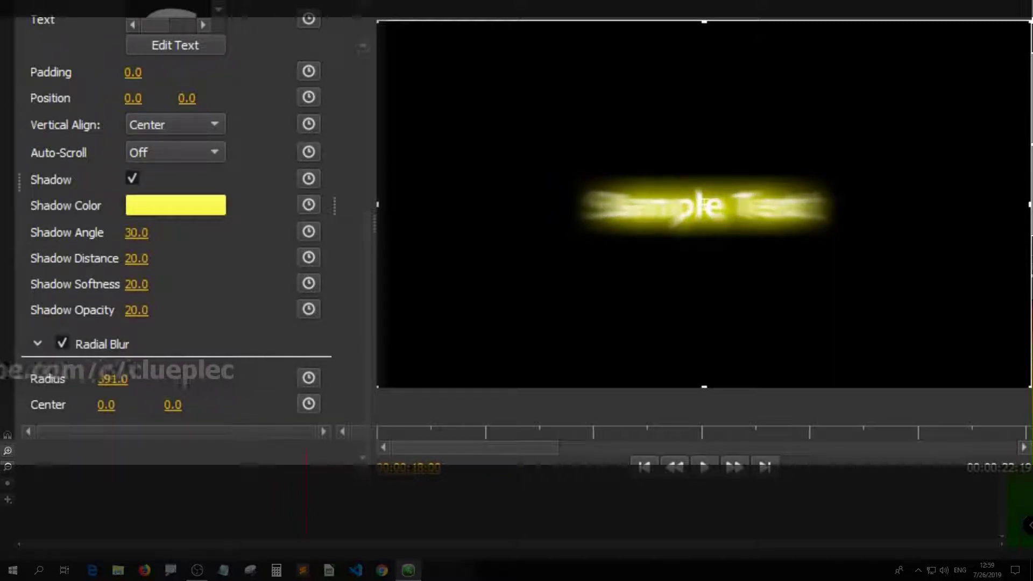
Adjust the Radial Blur radius on the Title clip, then deselect the clip.
left_click_drag(112, 379, 97, 378)
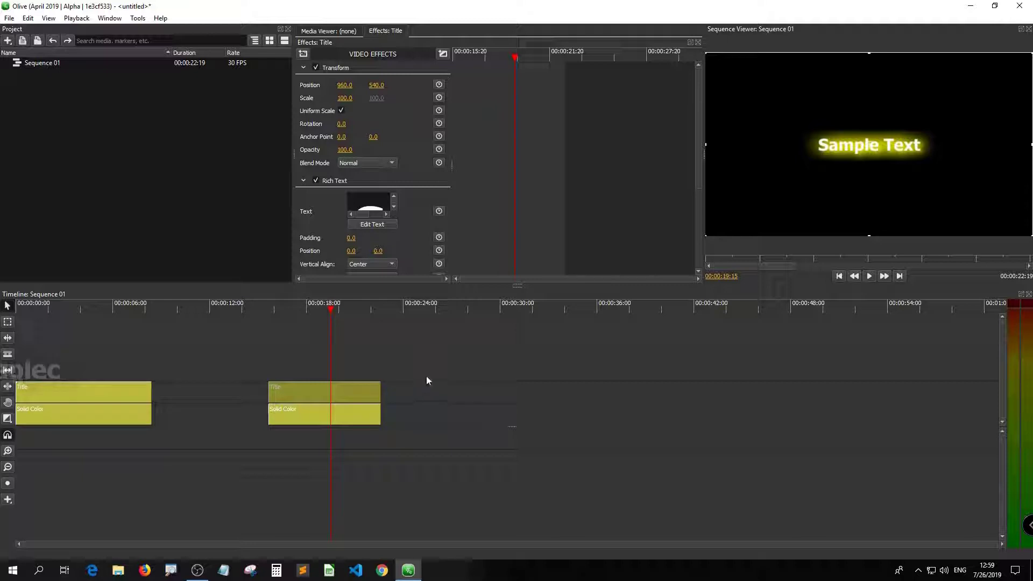
left_click(427, 379)
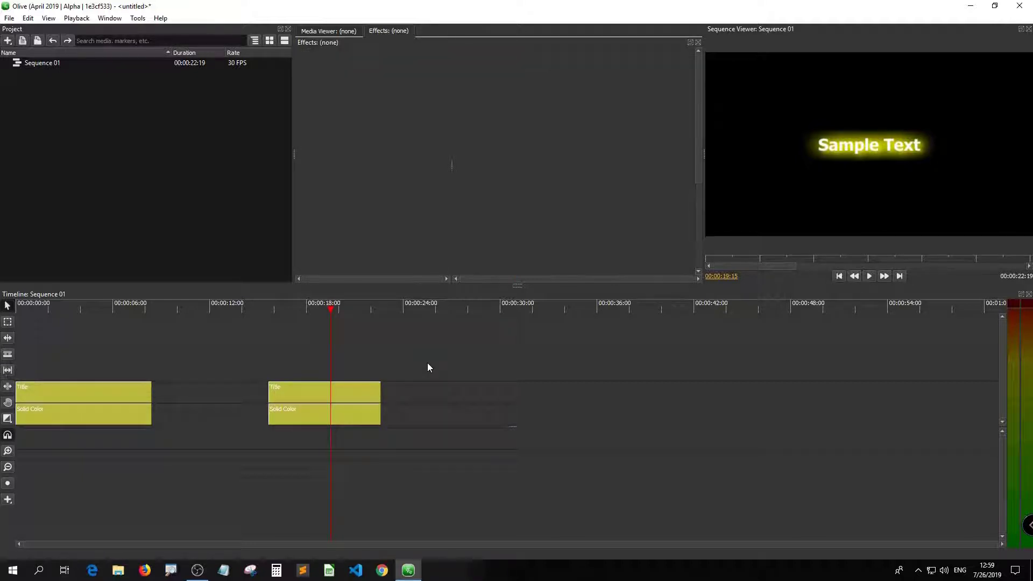